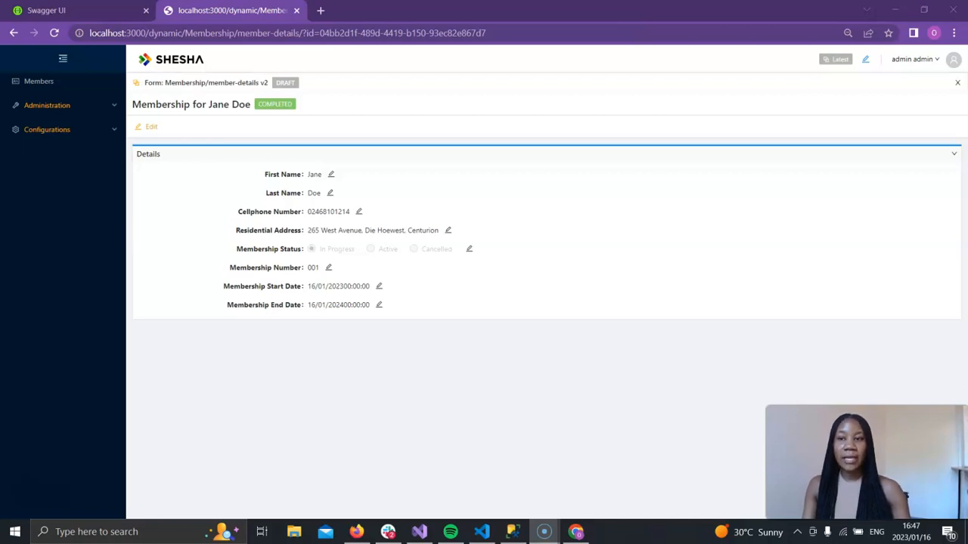
- Open the member-details form in the form designer and delete the empty title component below the Details panel
click(137, 85)
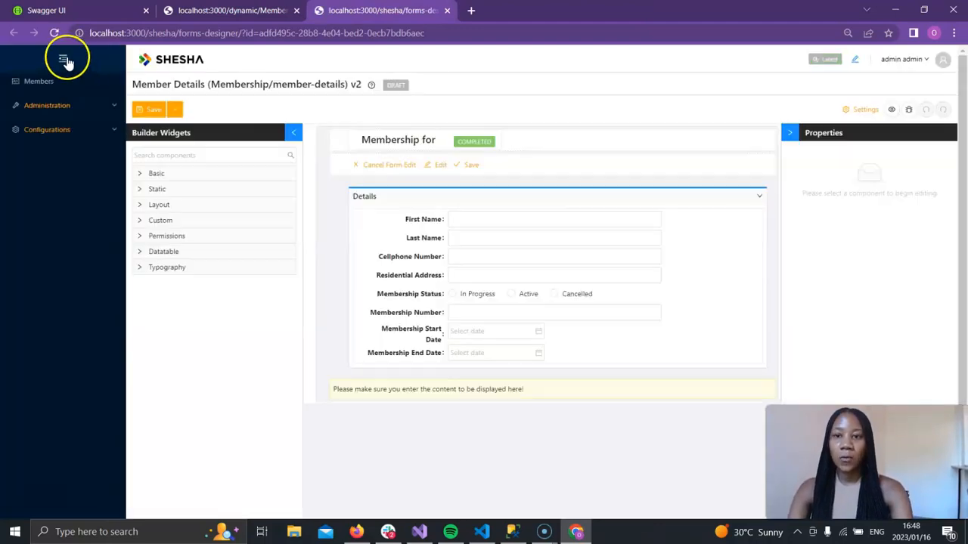
click(63, 58)
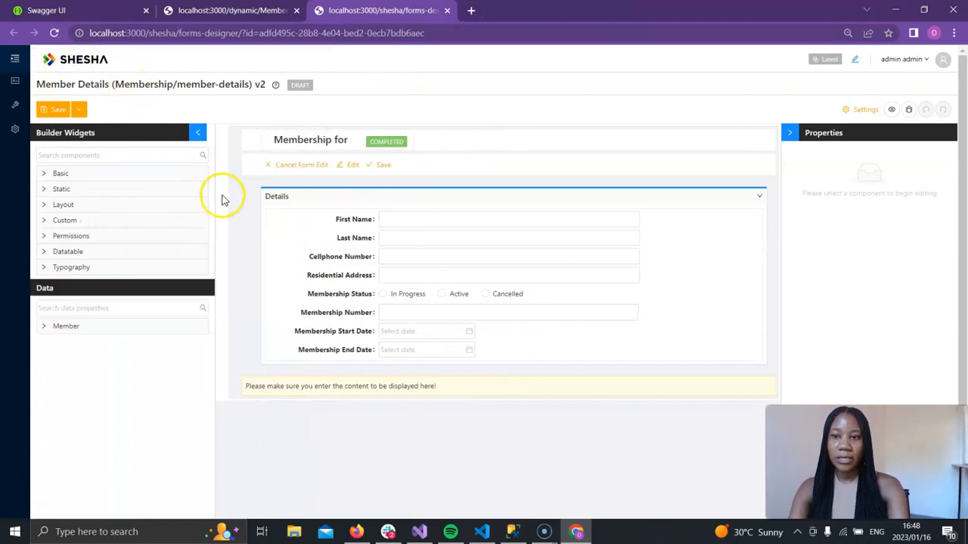
scroll(255, 385, down, 1)
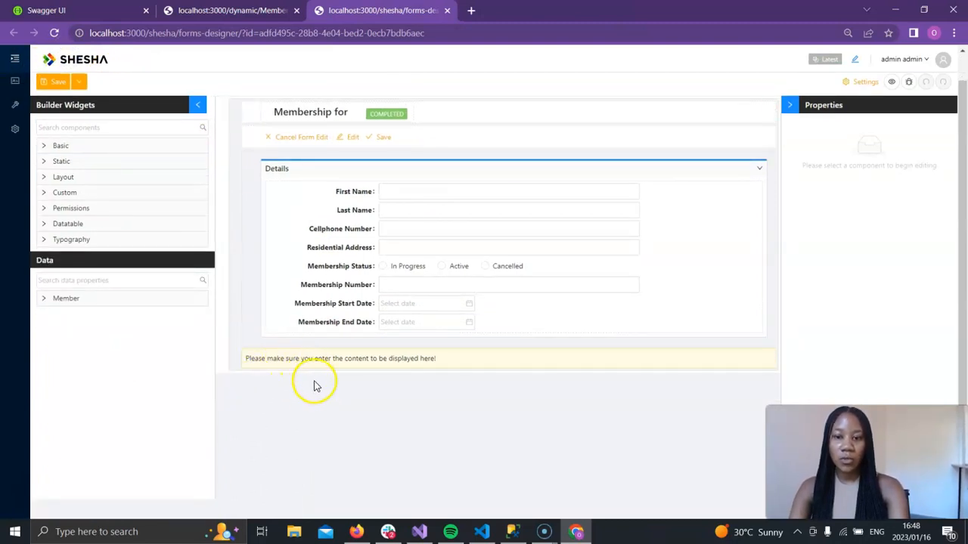
click(237, 355)
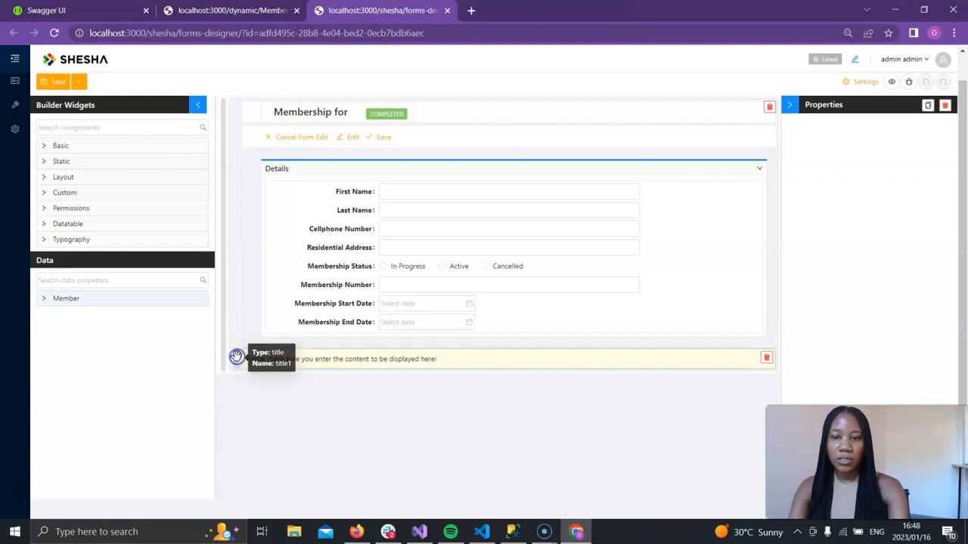
click(766, 360)
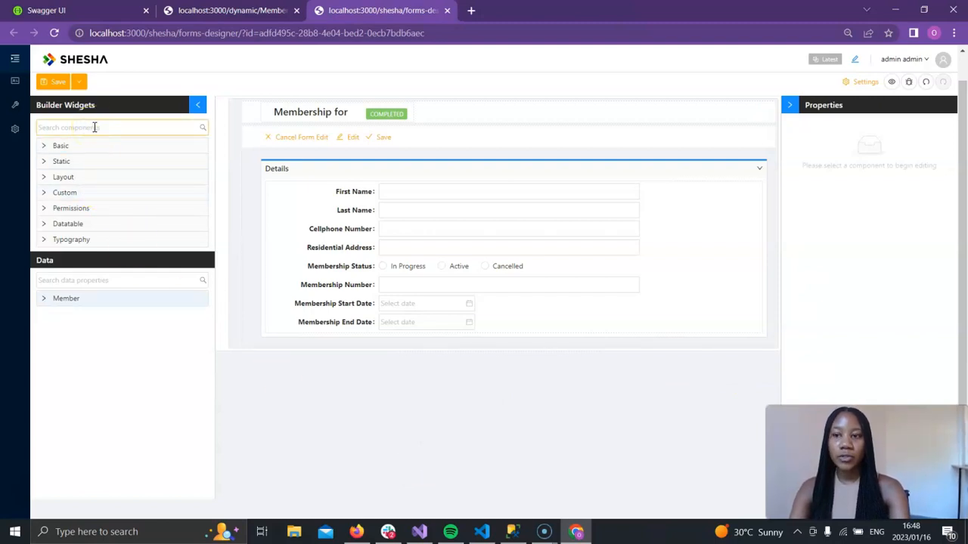
- Find the DataTable Context component and add it to the form below the Details panel
text(data)
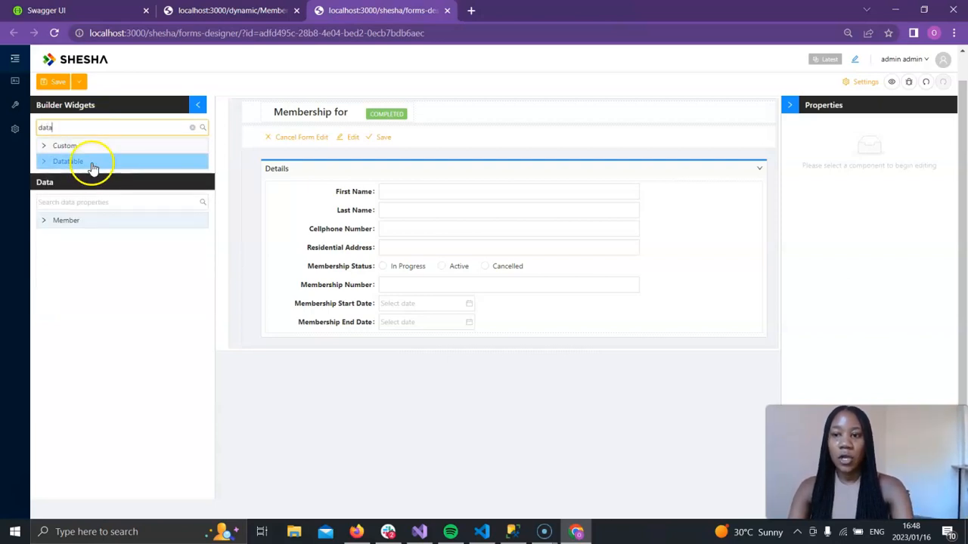
click(92, 163)
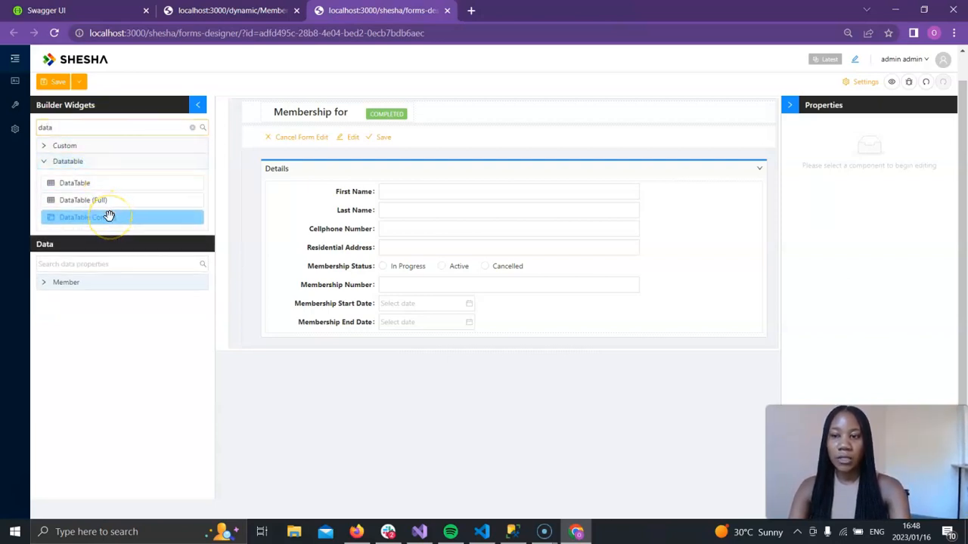
drag(109, 217, 333, 353)
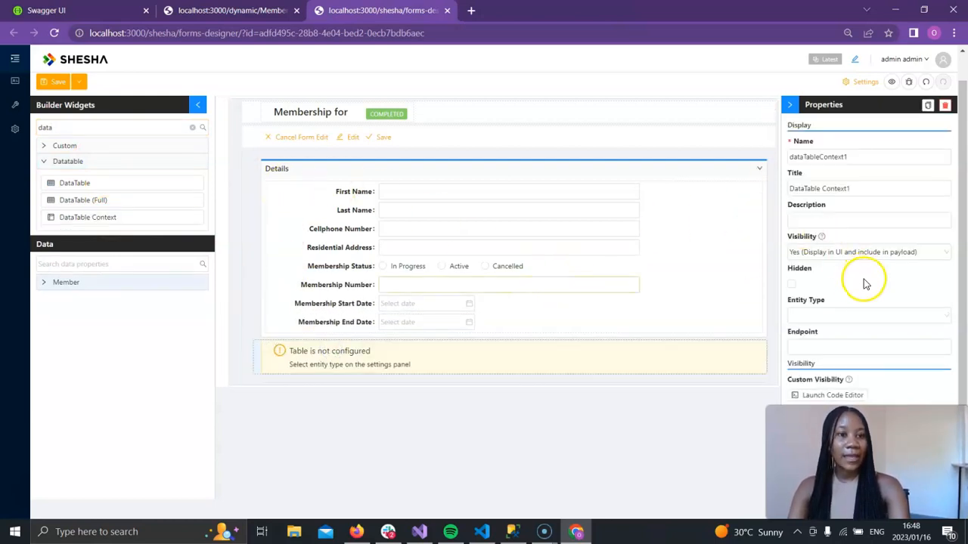
- Set the DataTable Context's entity type to the Boxfusion.Membership.Common.Domain entity found by searching "membershippa"
click(831, 319)
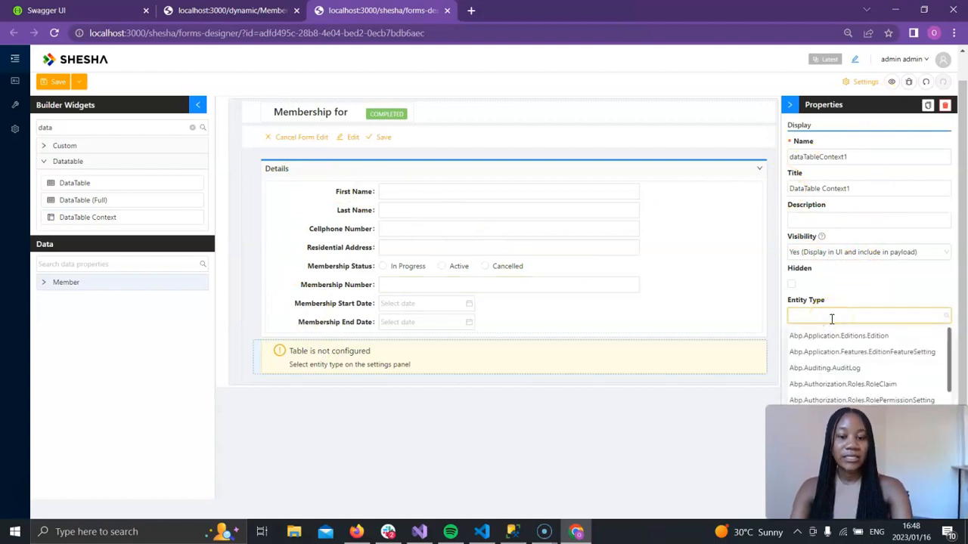
text(meber)
key(BackSpace)
key(BackSpace)
key(BackSpace)
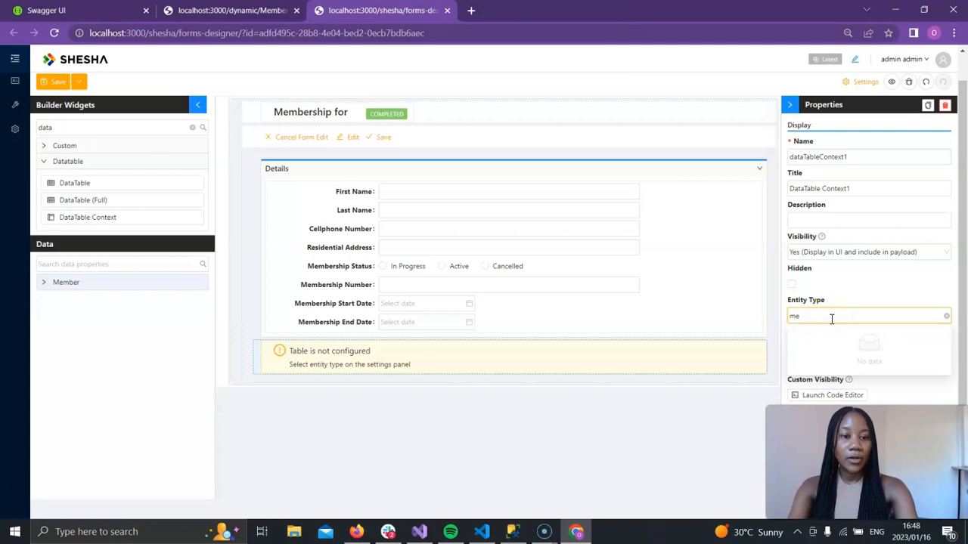
text(mbershippa)
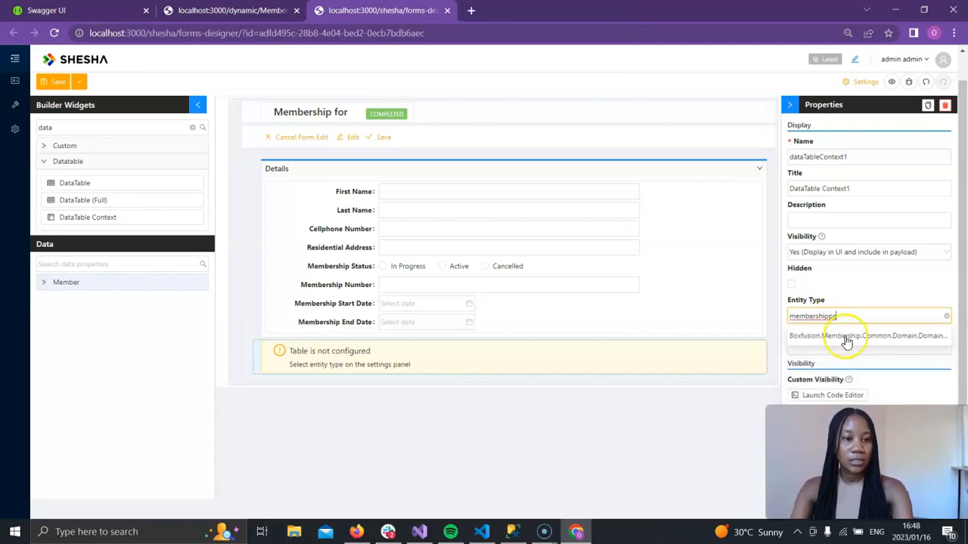
click(853, 336)
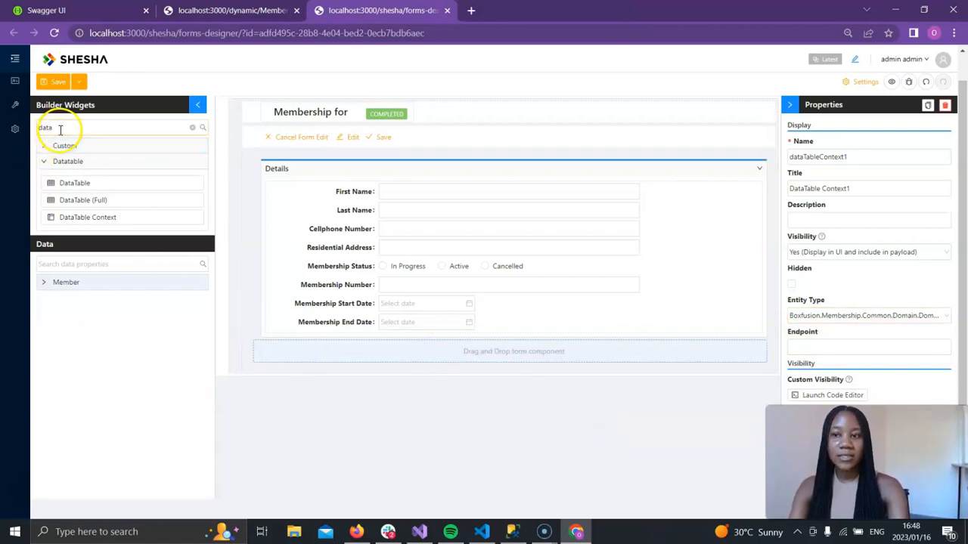
- Find the Child Table component and place it inside the DataTable Context
mouse_move(6, 135)
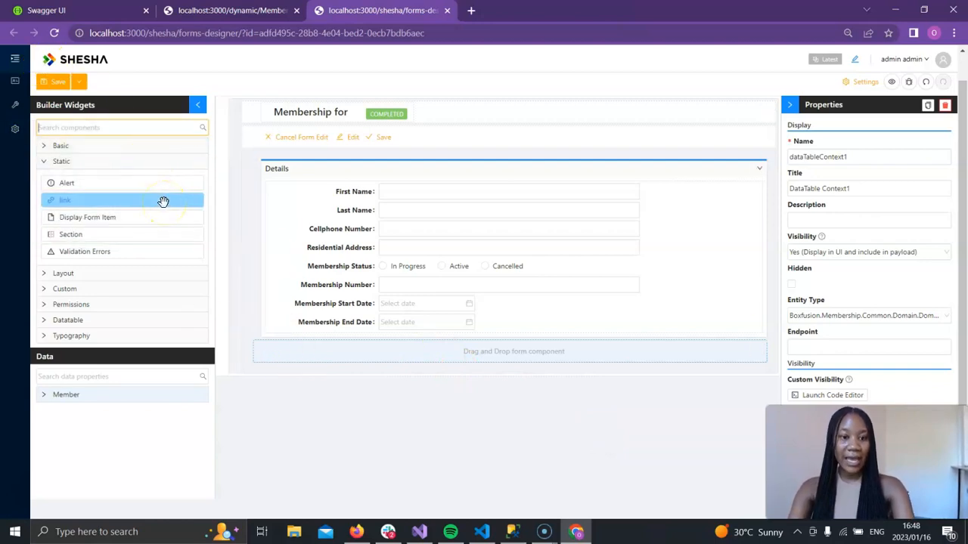
text(child)
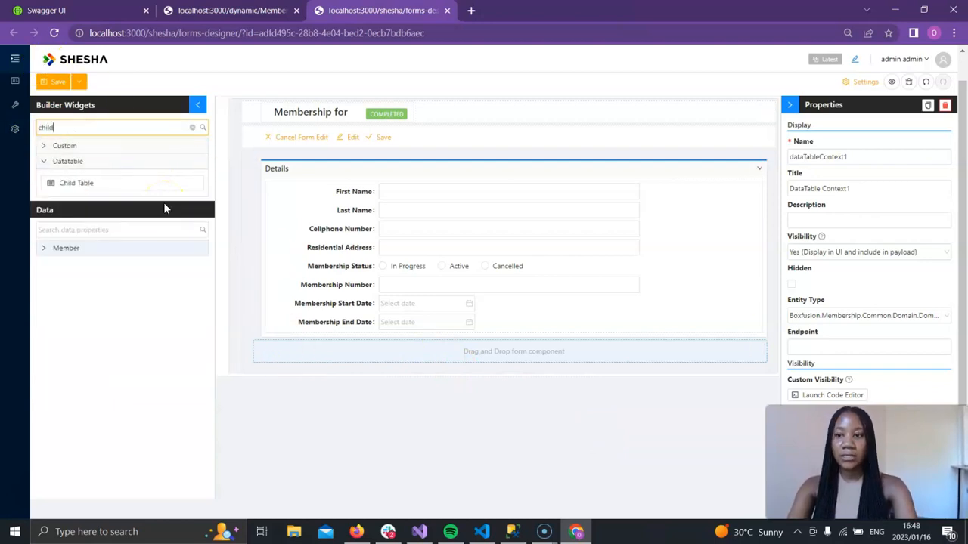
drag(128, 185, 346, 360)
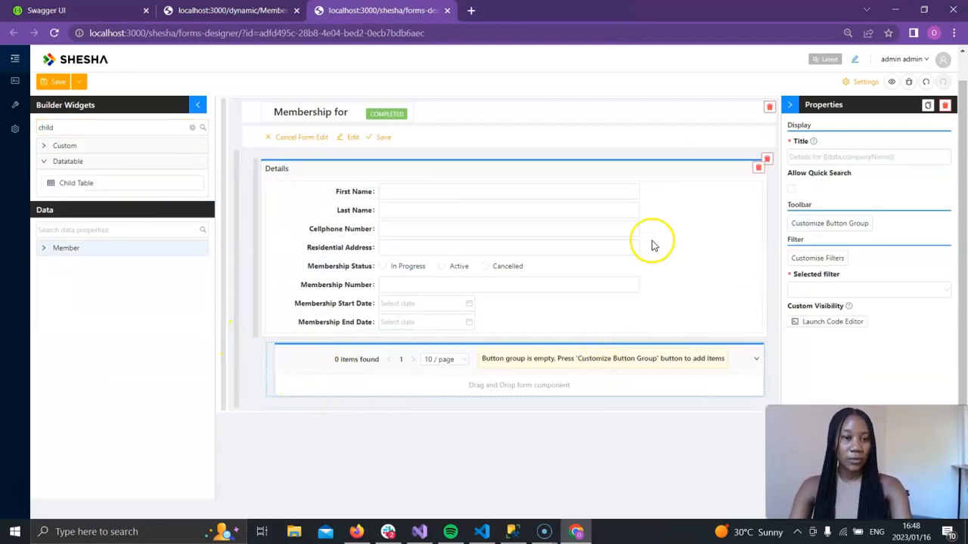
- Add a new filter to the child table and title it "All Membership Payments"
click(837, 266)
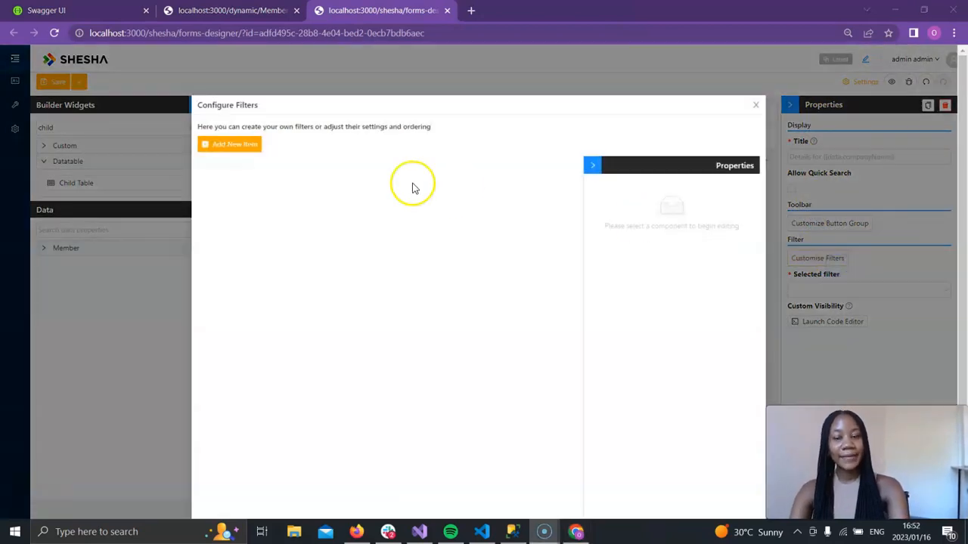
click(227, 145)
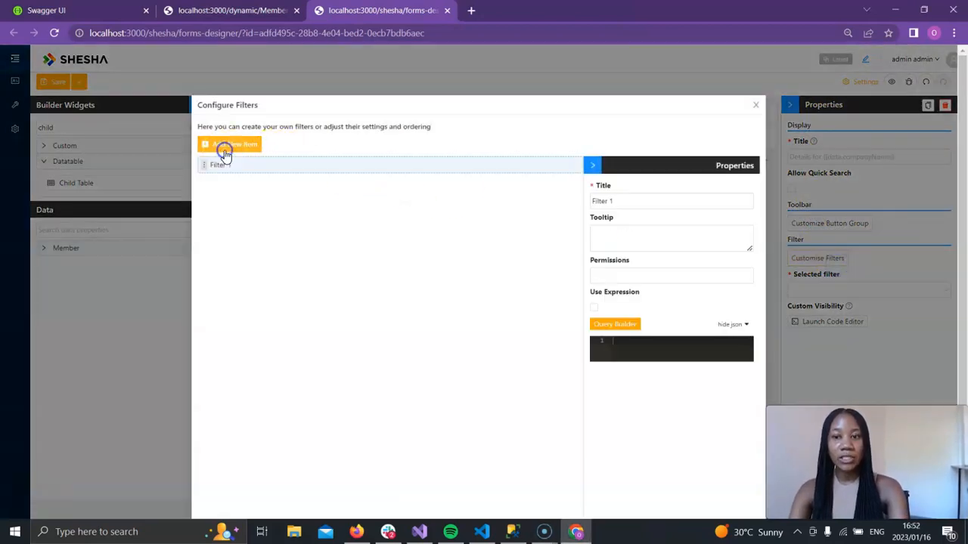
drag(630, 197, 490, 196)
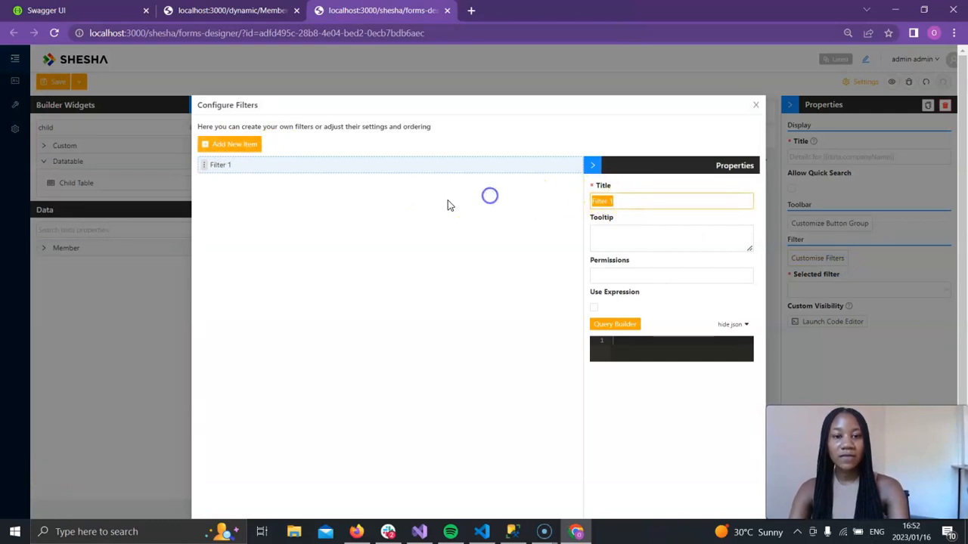
text(All M)
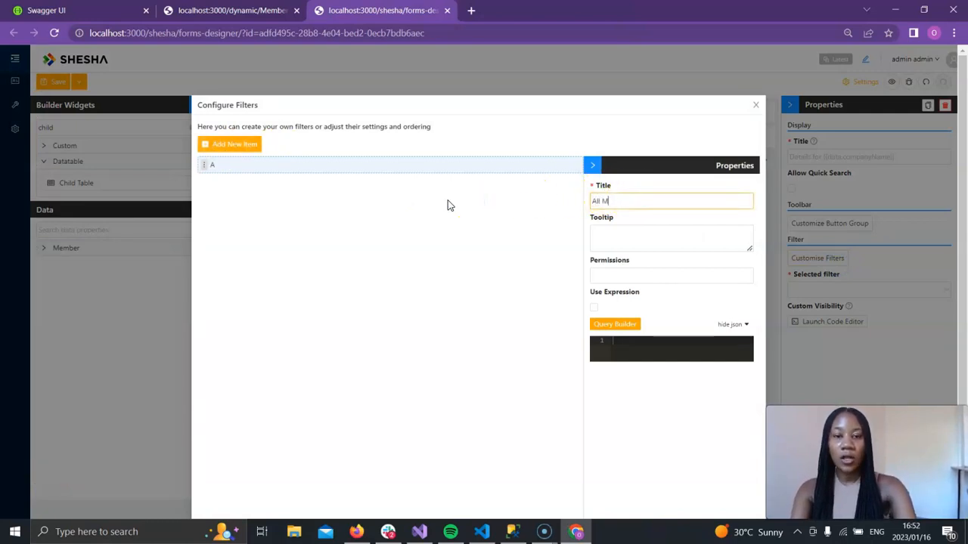
text(embership)
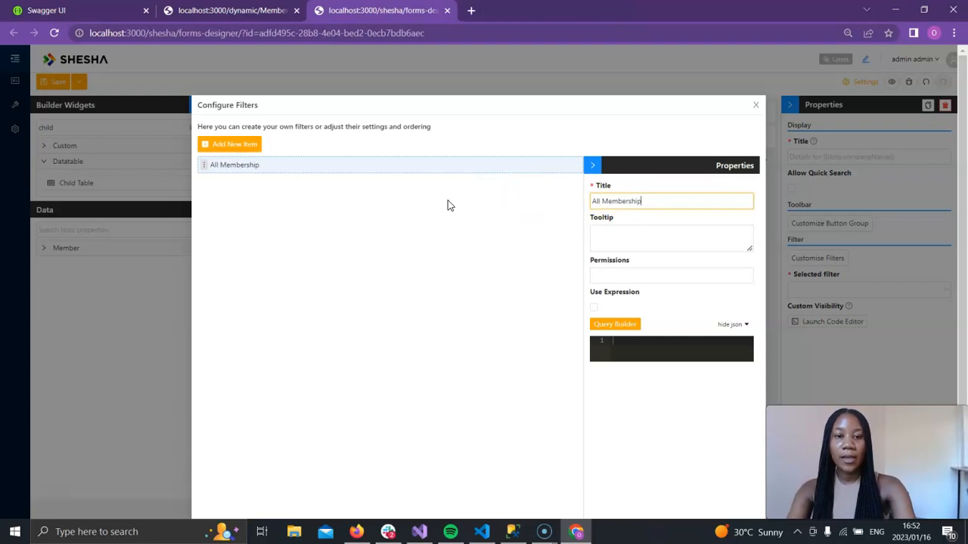
text( Payments)
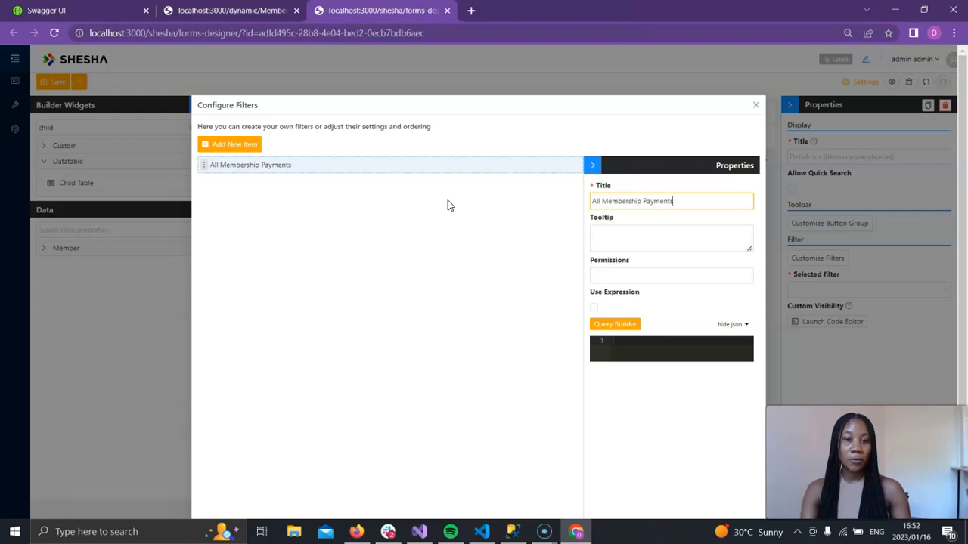
- Enable Use Expression for the filter and apply a query rule where member == {{id}}
click(595, 309)
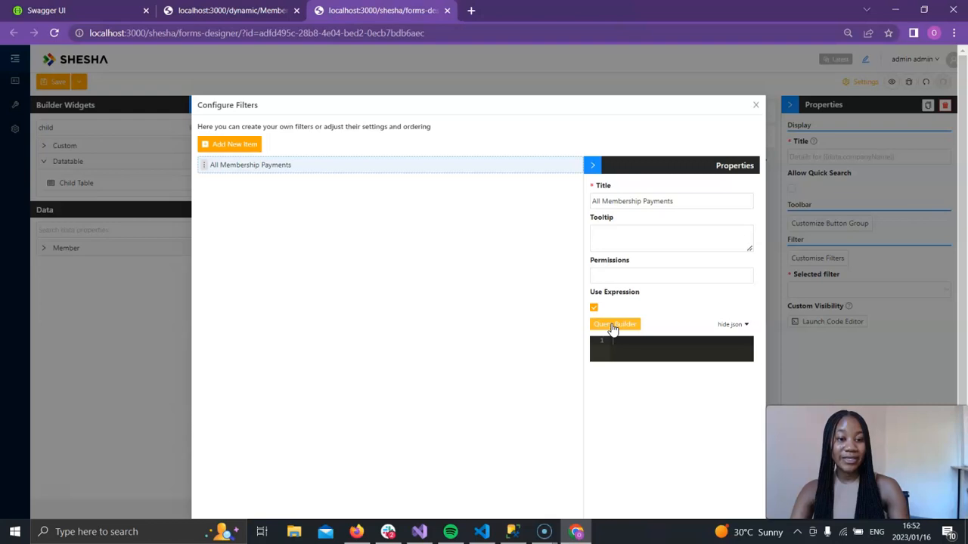
click(613, 327)
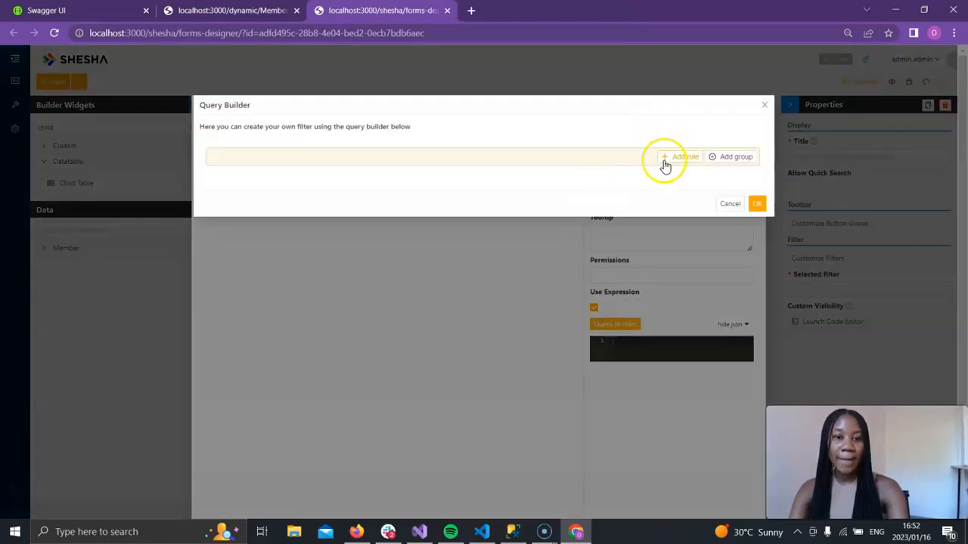
click(666, 158)
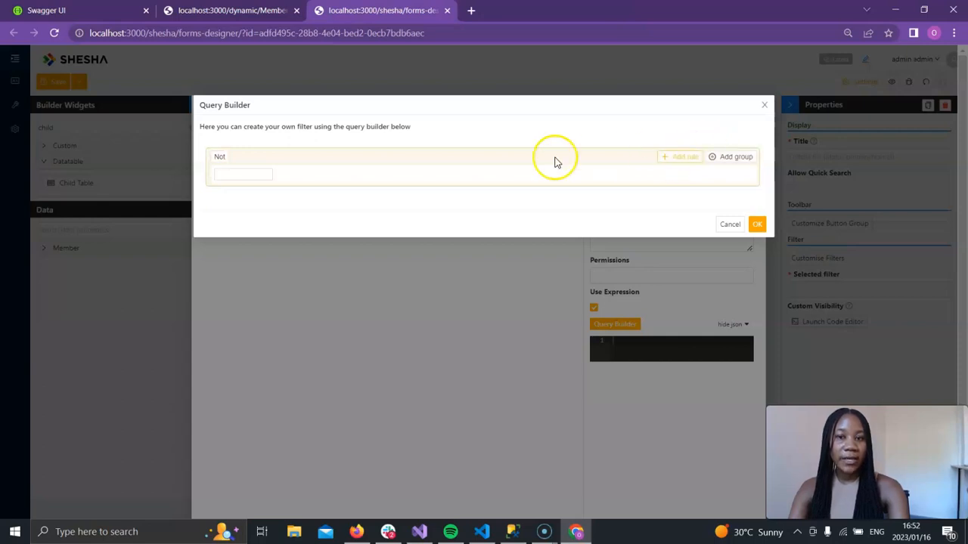
click(237, 176)
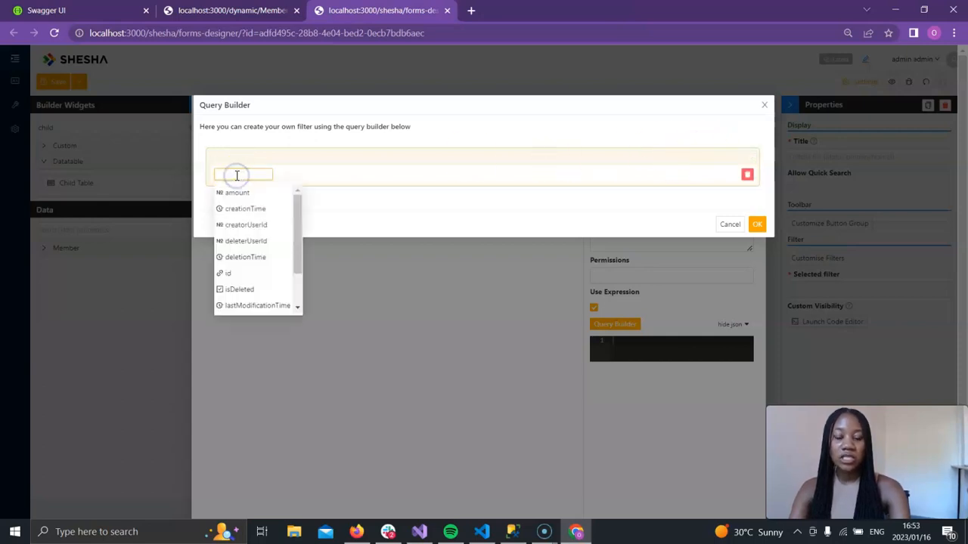
text(m)
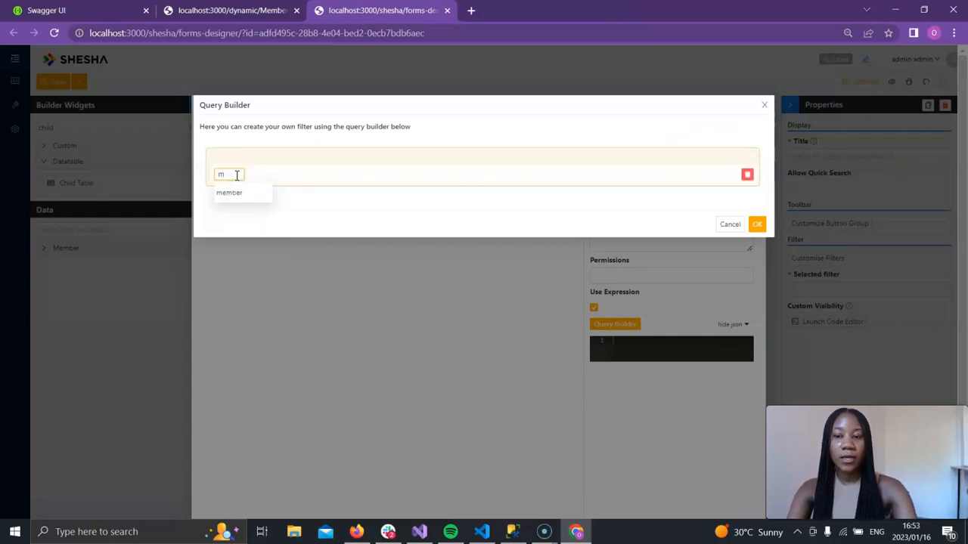
key(Return)
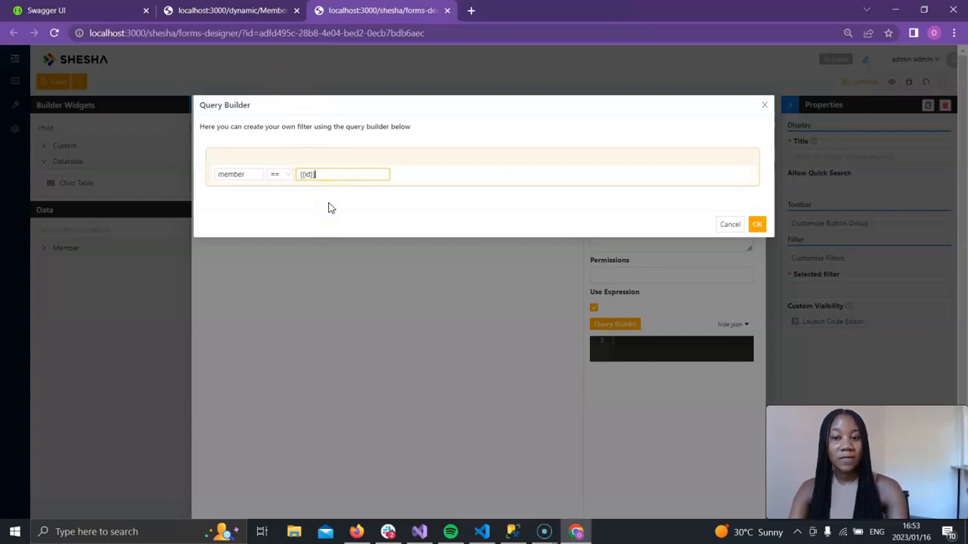
click(308, 176)
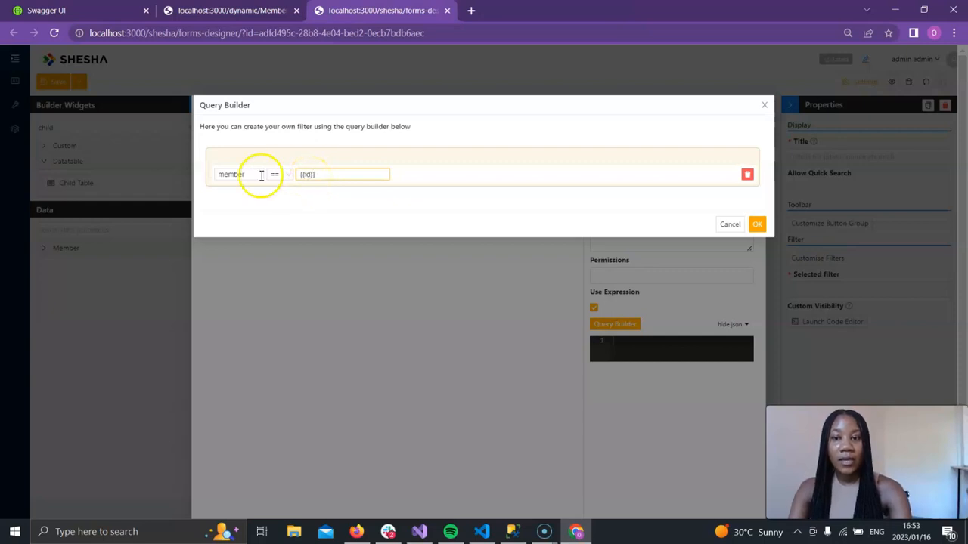
drag(301, 174, 325, 174)
click(326, 173)
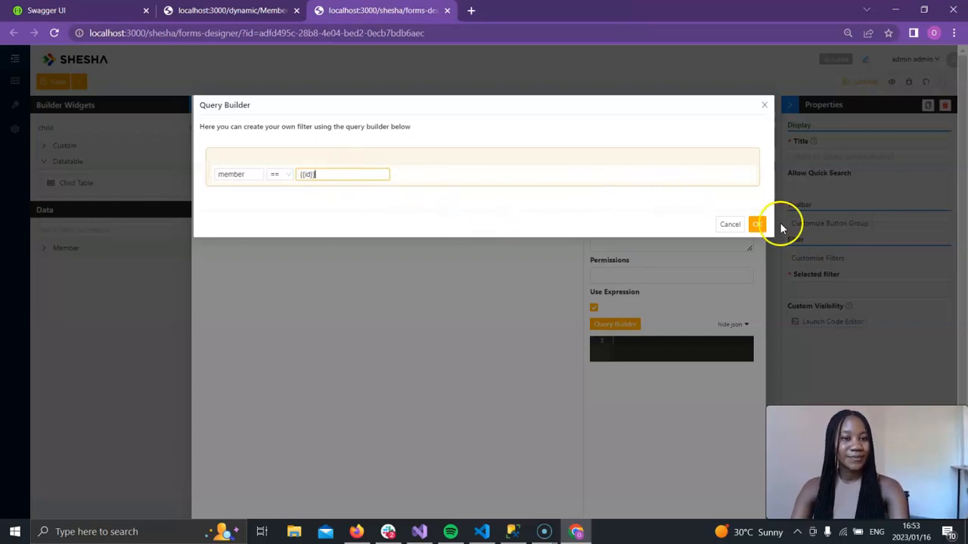
click(757, 224)
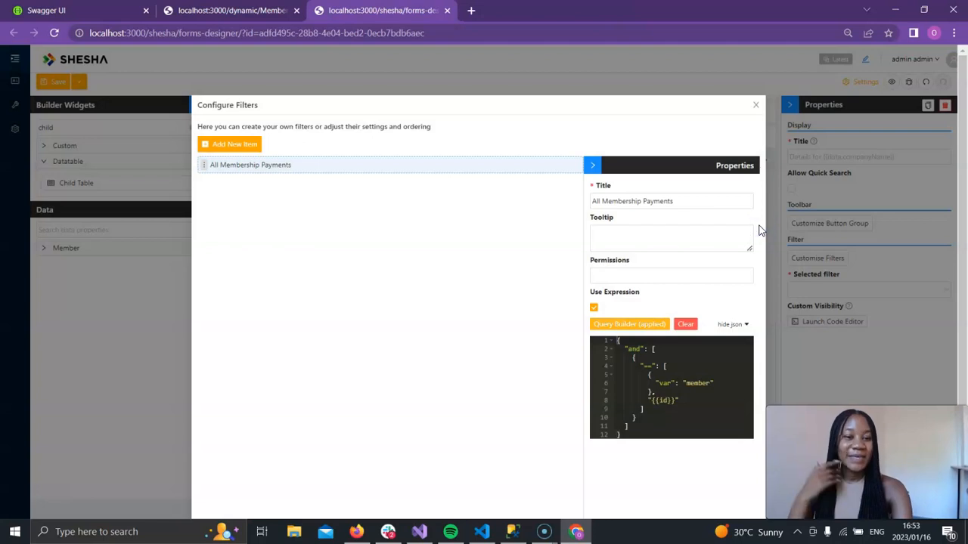
- Save the filter configuration and choose All Membership Payments as the child table's selected filter
scroll(689, 315, down, 1)
click(746, 494)
click(599, 425)
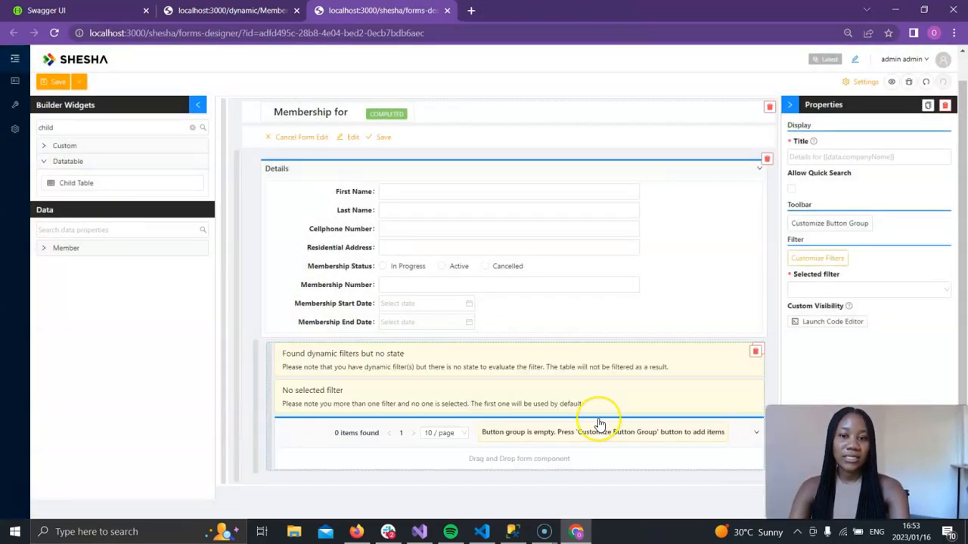
click(846, 286)
click(838, 308)
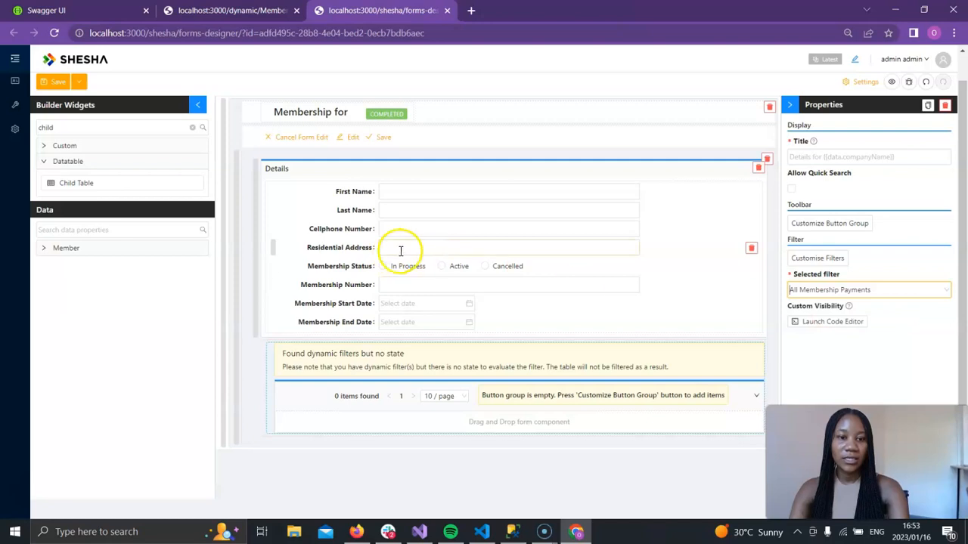
- Set the child table's title to "Membership Payments"
click(851, 158)
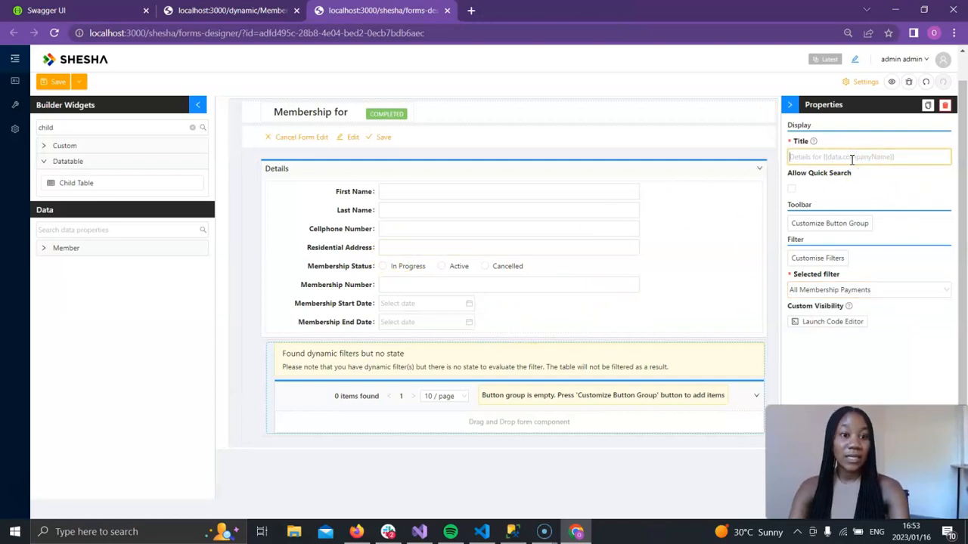
text(Membership Payments)
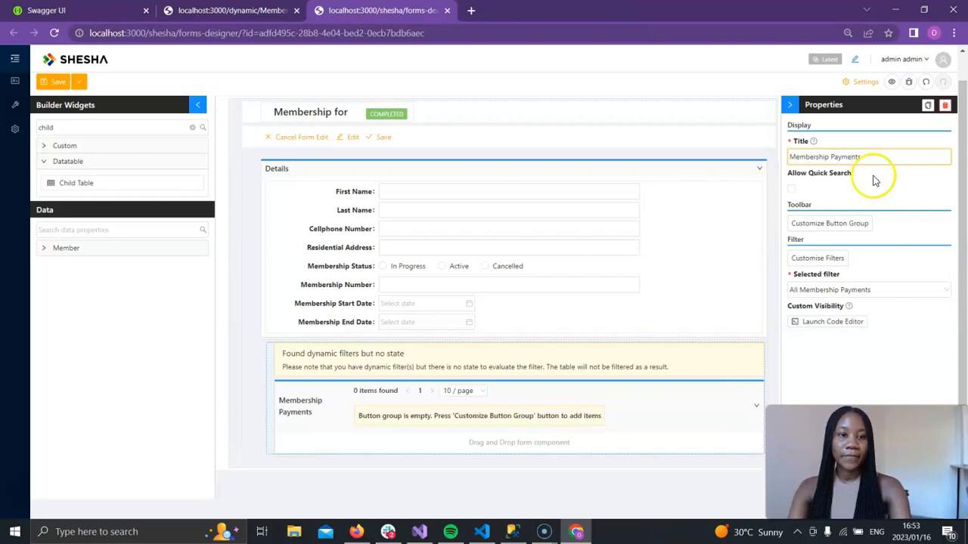
click(919, 197)
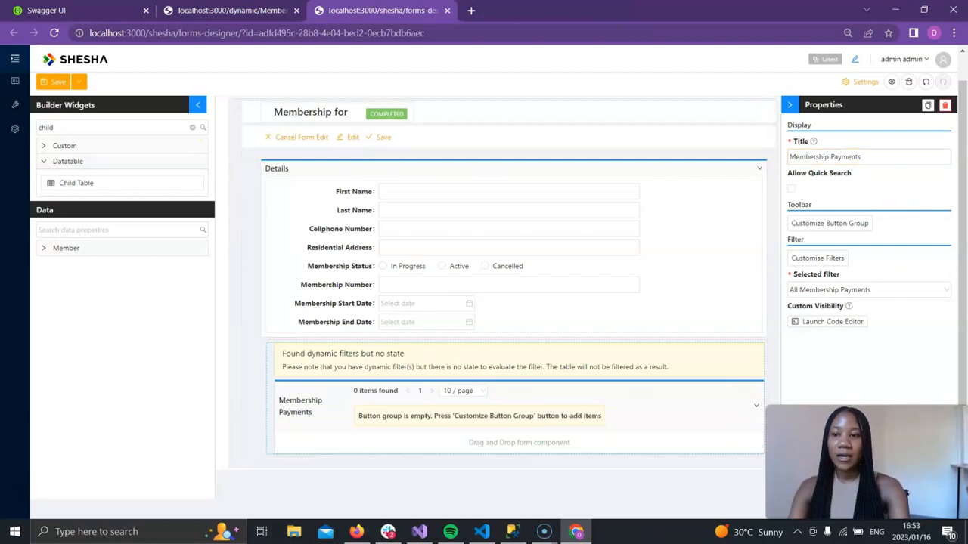
- Search the widgets for "data" and place a DataTable inside the Membership Payments child table
mouse_move(7, 129)
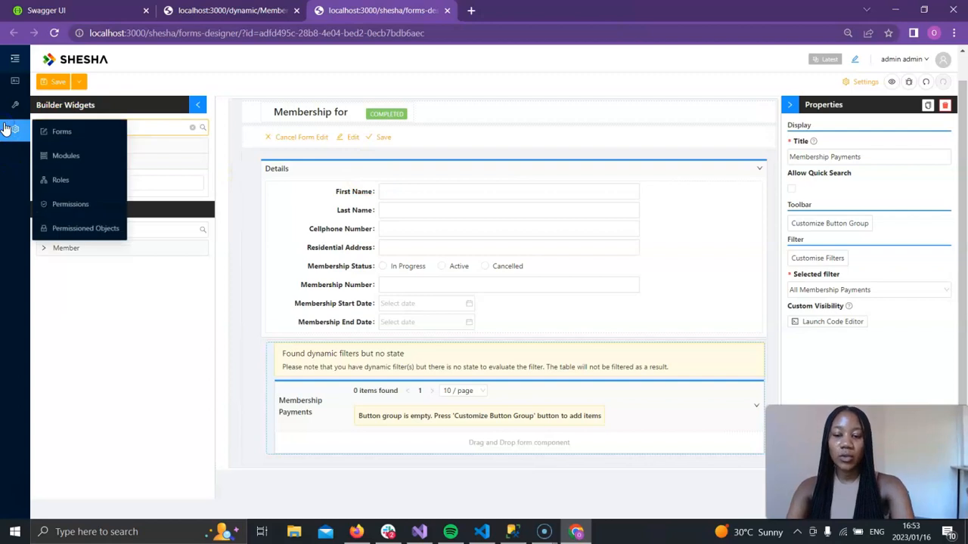
click(172, 121)
text(dat)
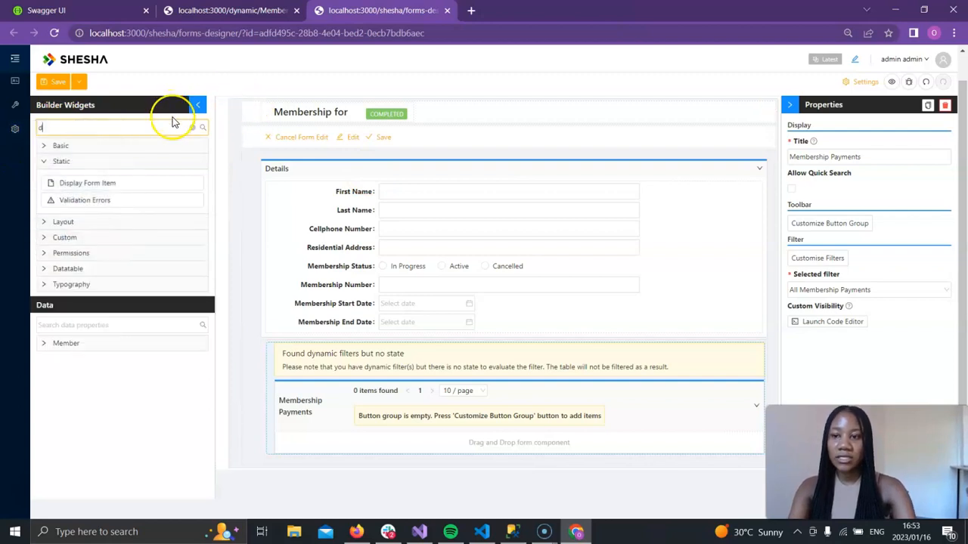
text(a)
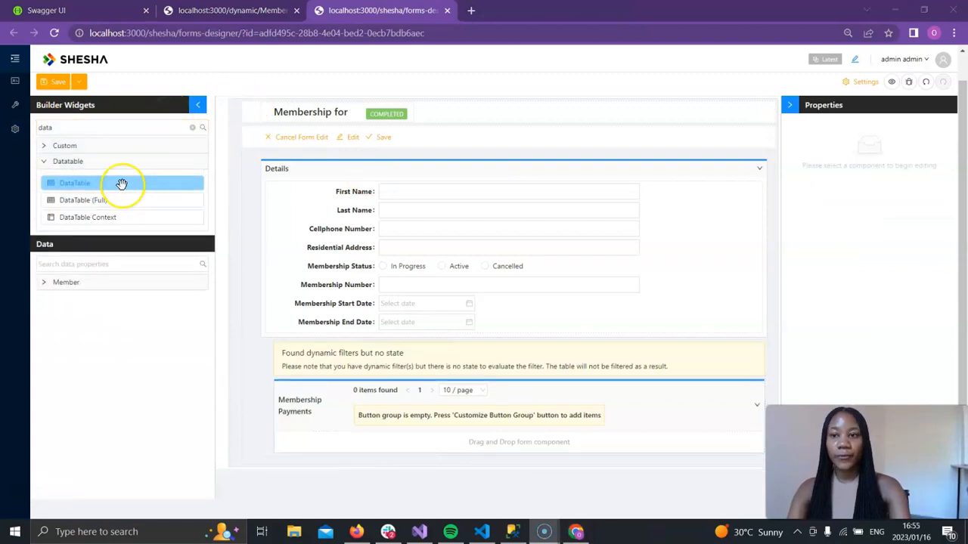
drag(121, 184, 288, 454)
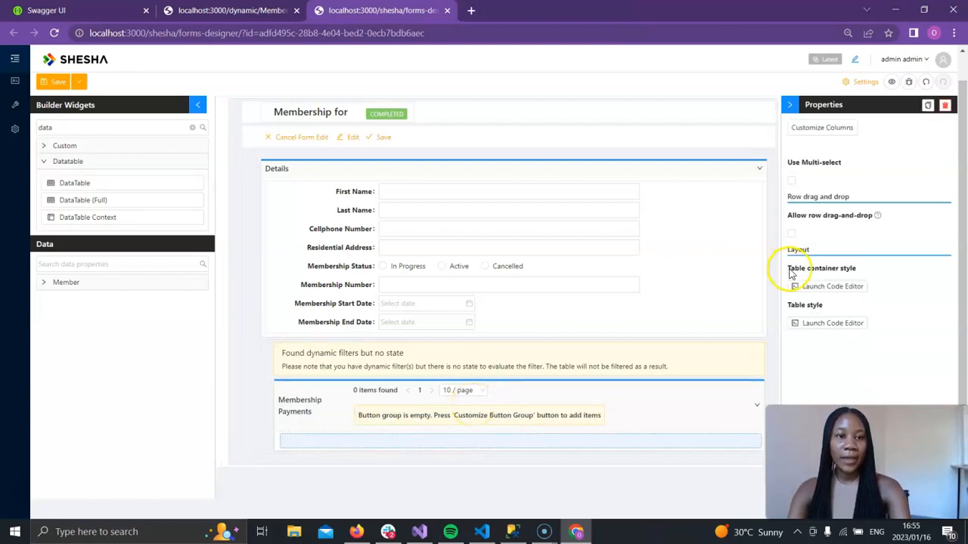
- Open the DataTable's column configuration and add three columns
click(819, 130)
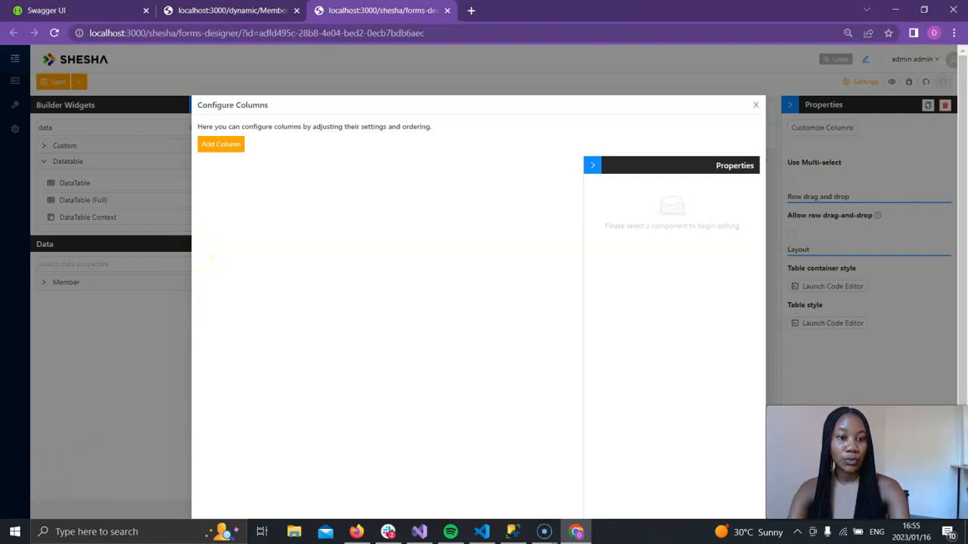
click(220, 145)
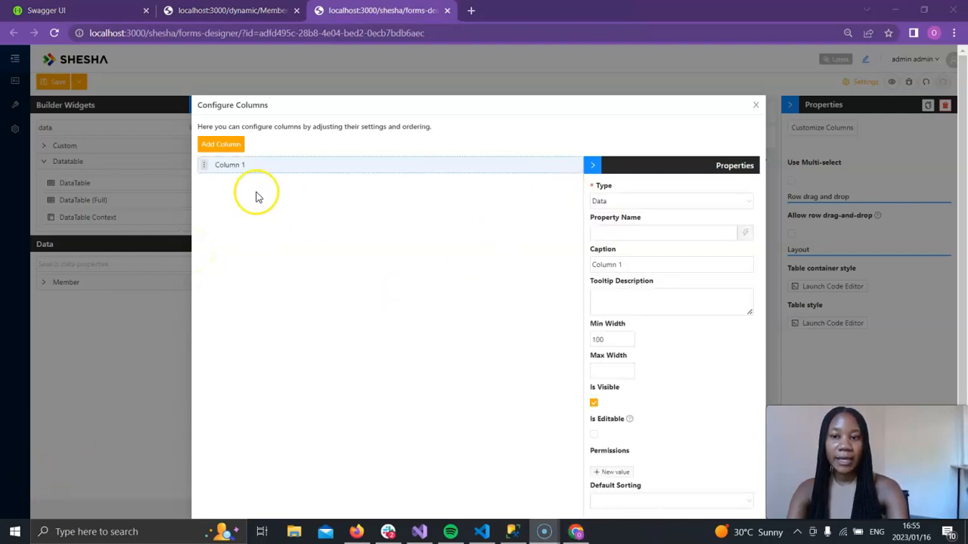
click(232, 146)
click(234, 146)
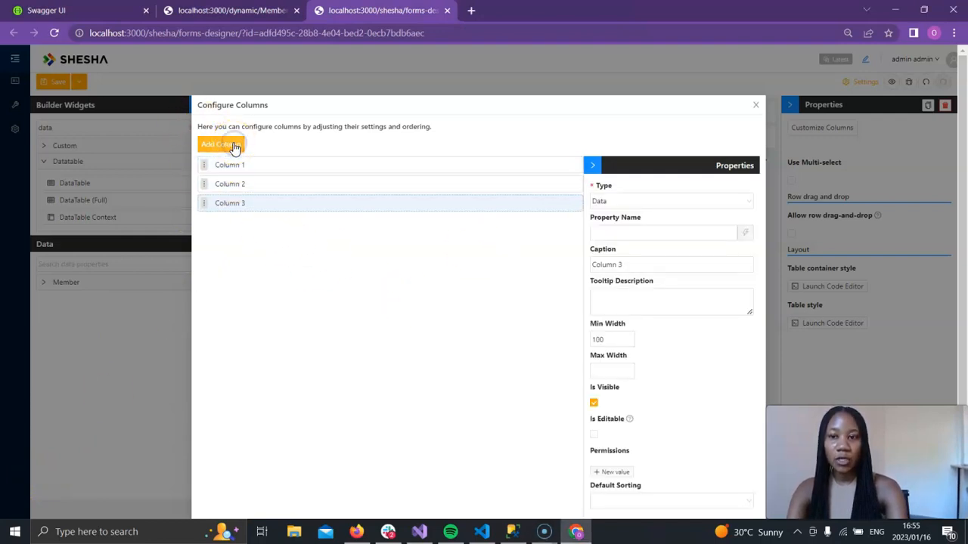
- Bind the first column to the member.fullName property and fill its caption automatically as "Full Name"
click(202, 164)
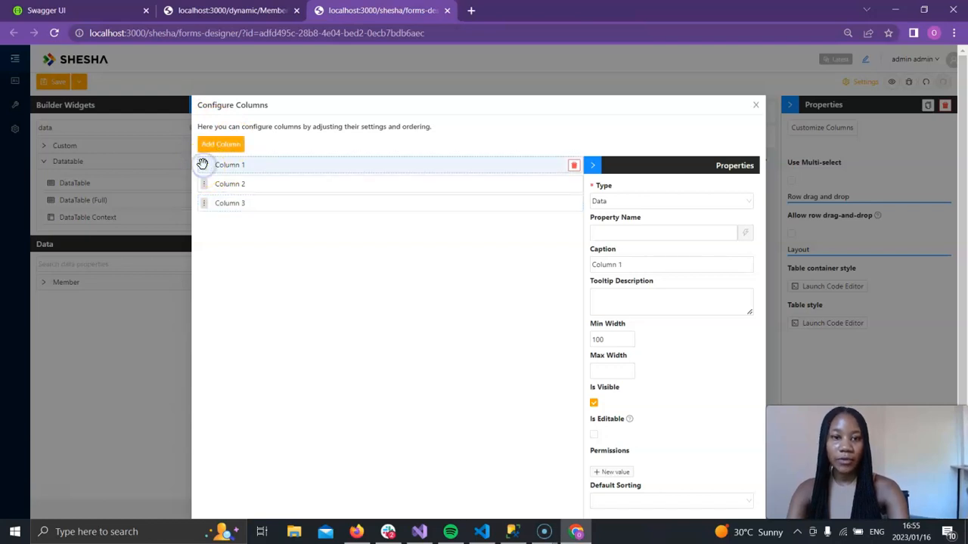
click(647, 232)
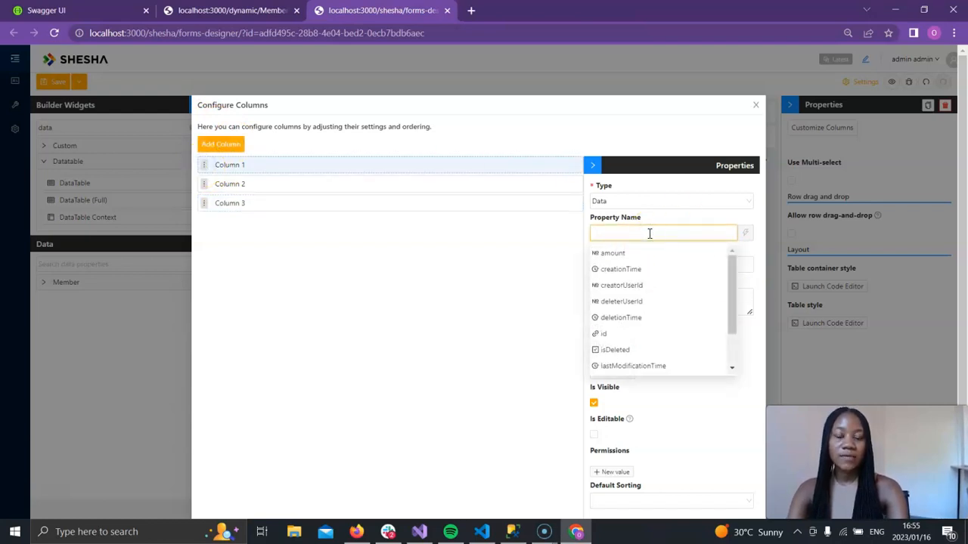
text(mem)
key(Down)
key(Return)
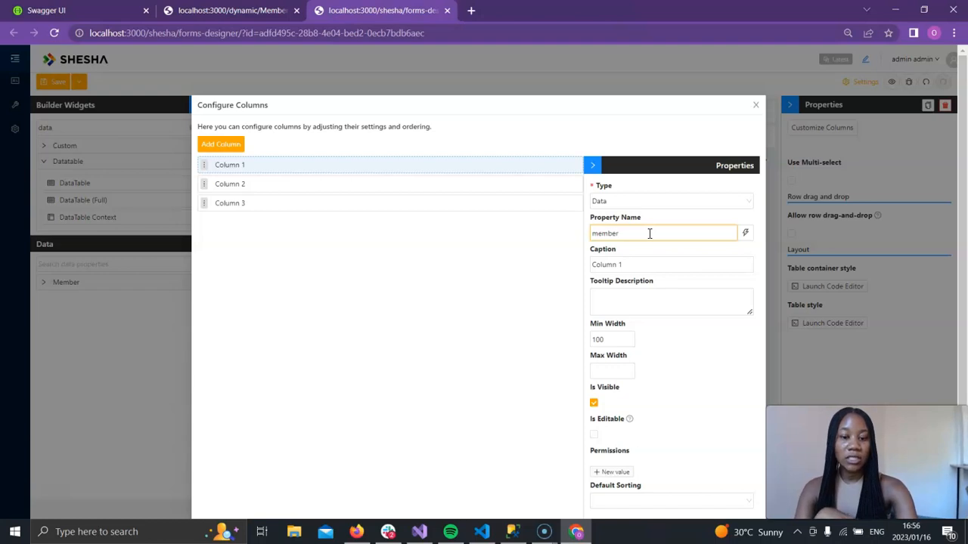
text(.)
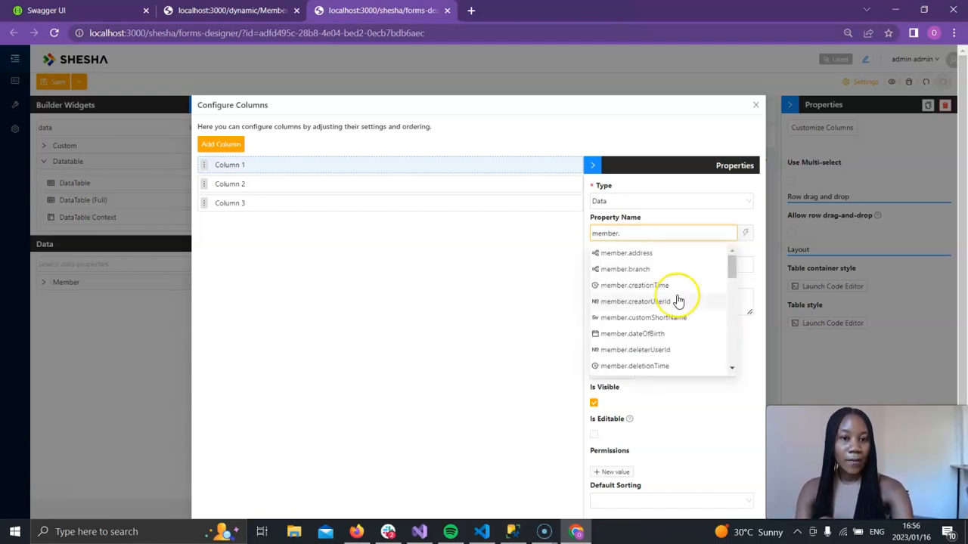
scroll(679, 301, down, 5)
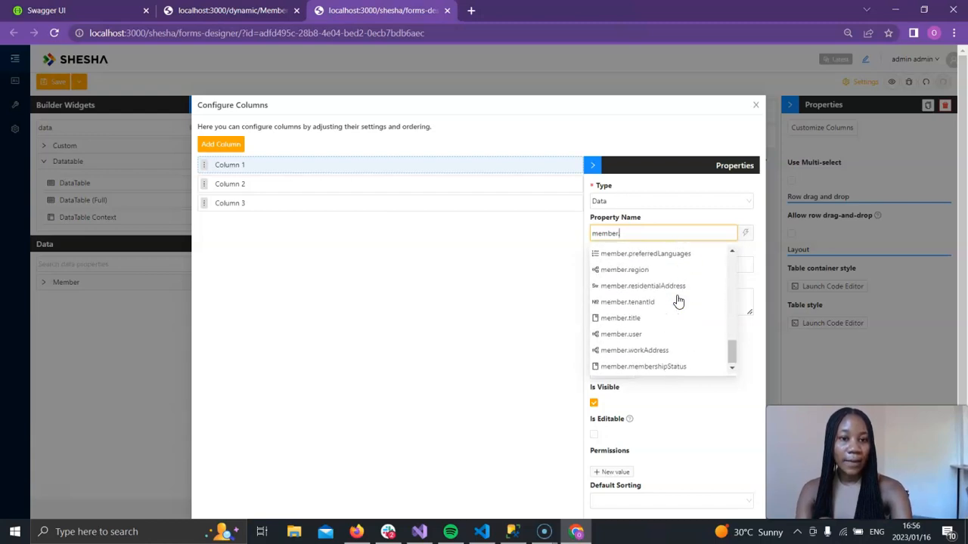
scroll(678, 301, up, 5)
text(fu)
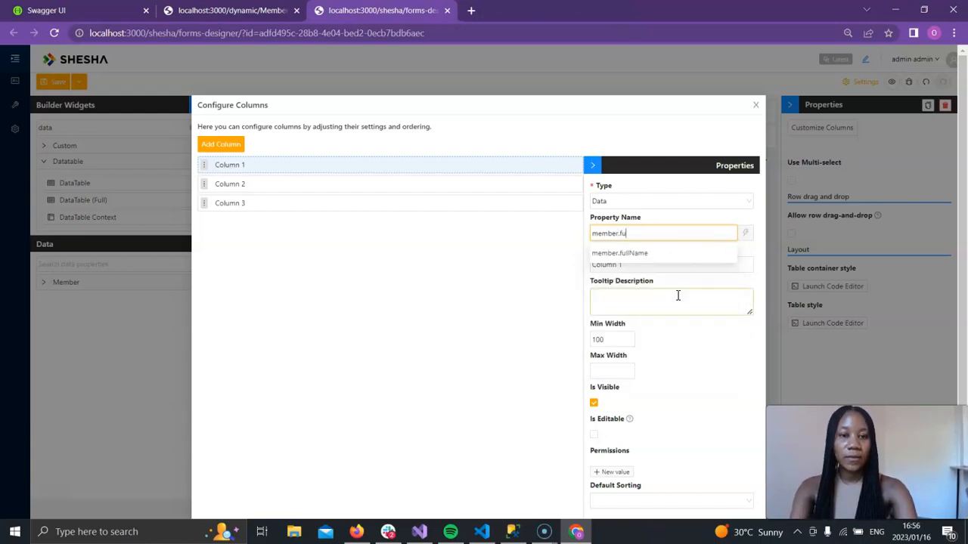
key(Return)
click(750, 239)
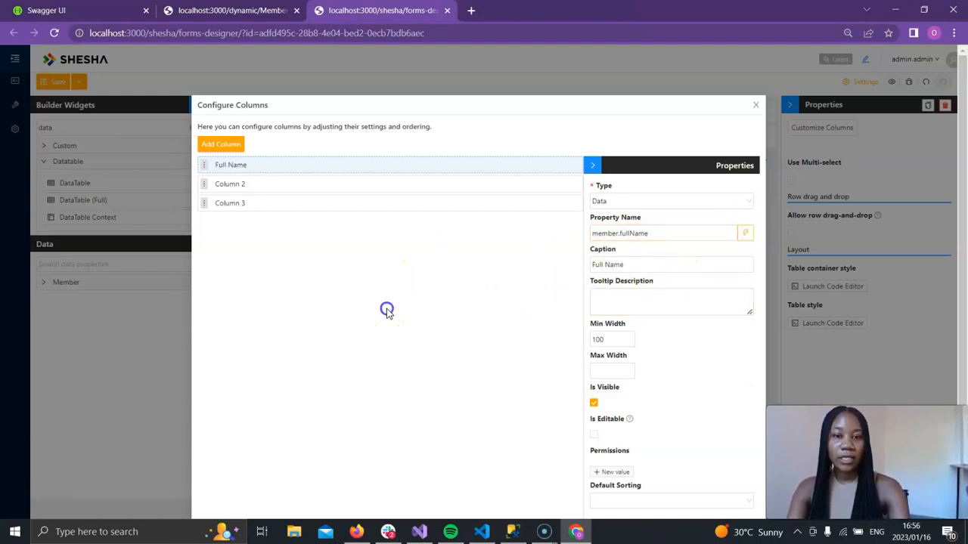
- Bind the second column to the amount property and fill its caption automatically as "Amount"
click(202, 184)
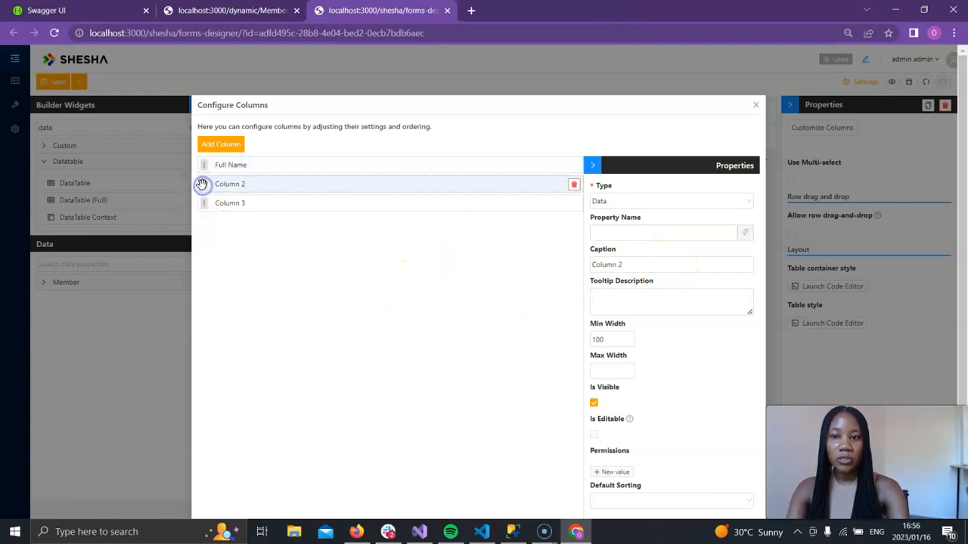
click(631, 234)
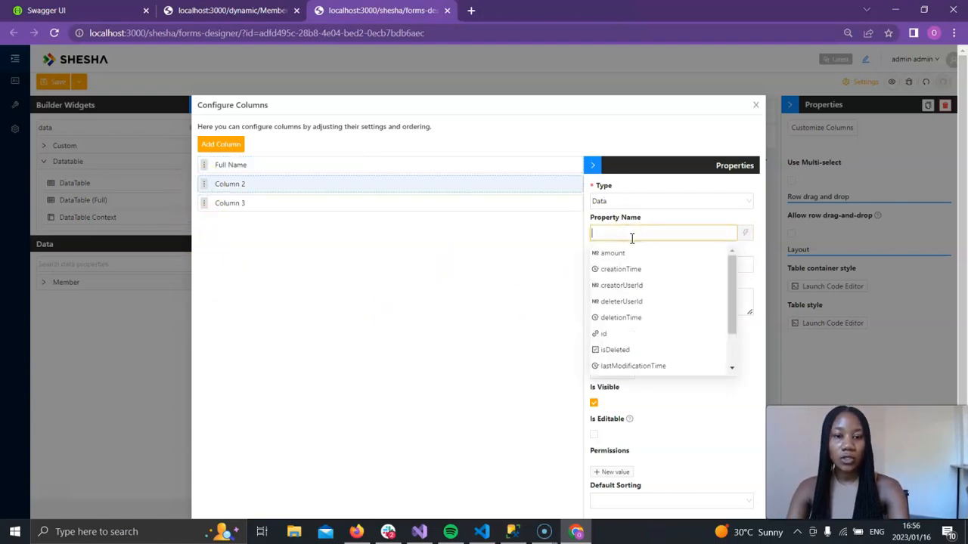
click(632, 255)
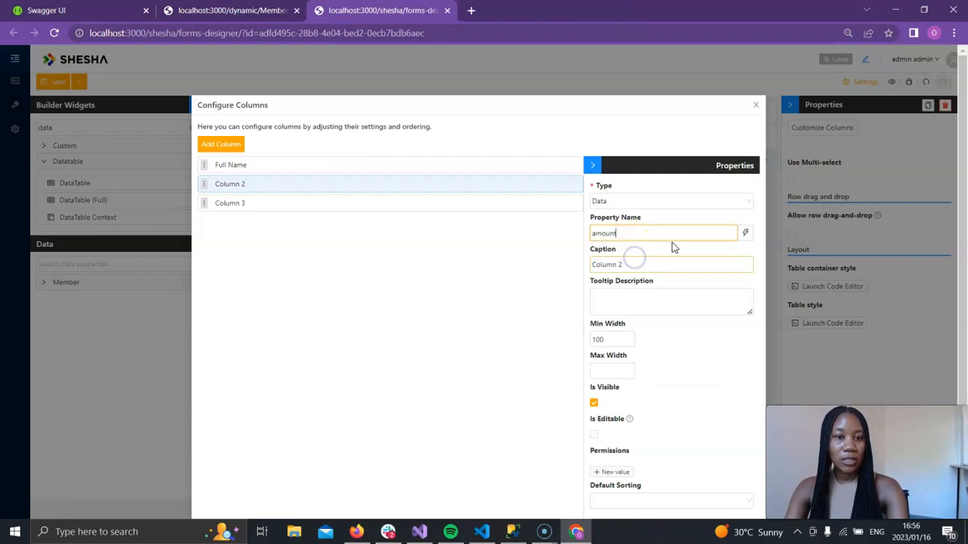
click(745, 233)
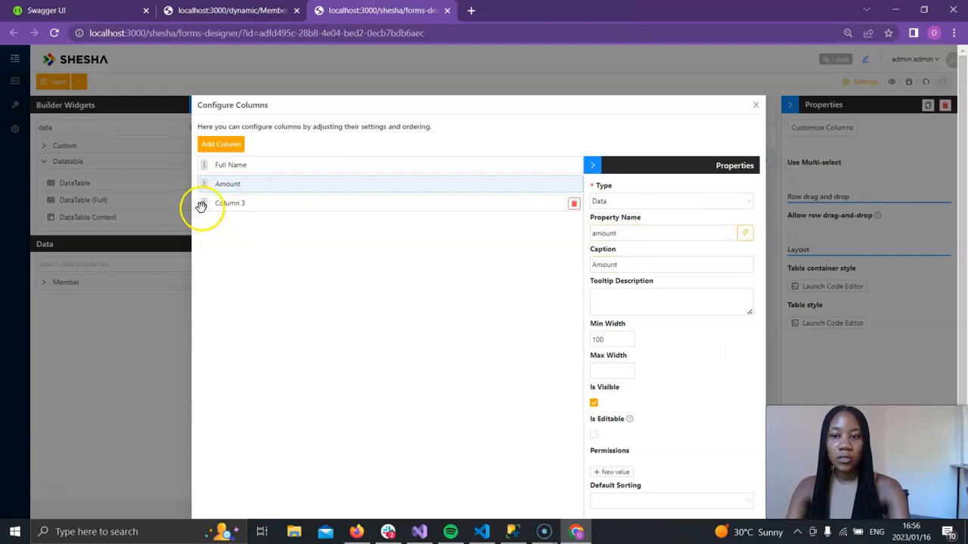
- Bind the third column to paymentDate with the automatic caption "Payment Date" and save the column configuration
click(201, 204)
click(626, 234)
scroll(631, 290, down, 2)
click(642, 367)
click(746, 233)
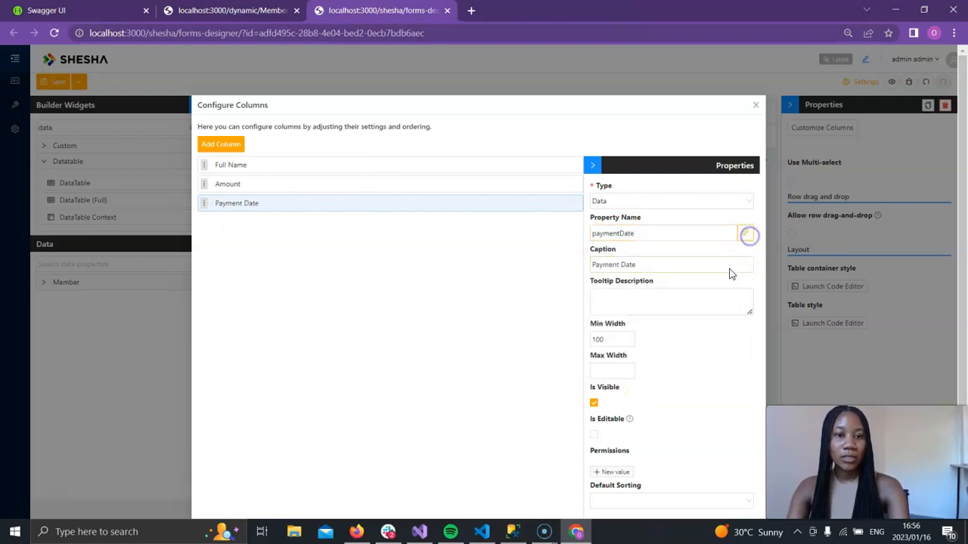
scroll(685, 373, down, 2)
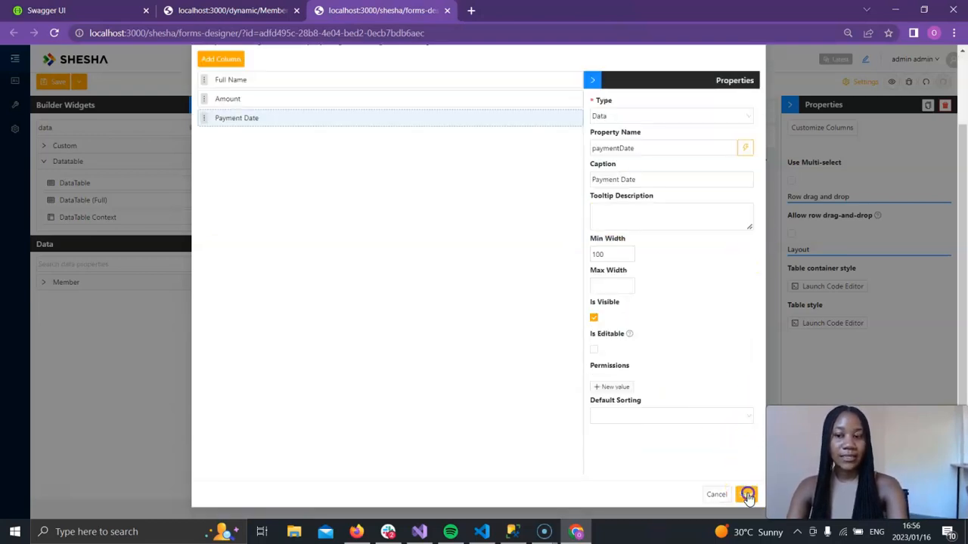
click(745, 494)
click(670, 391)
scroll(668, 392, down, 1)
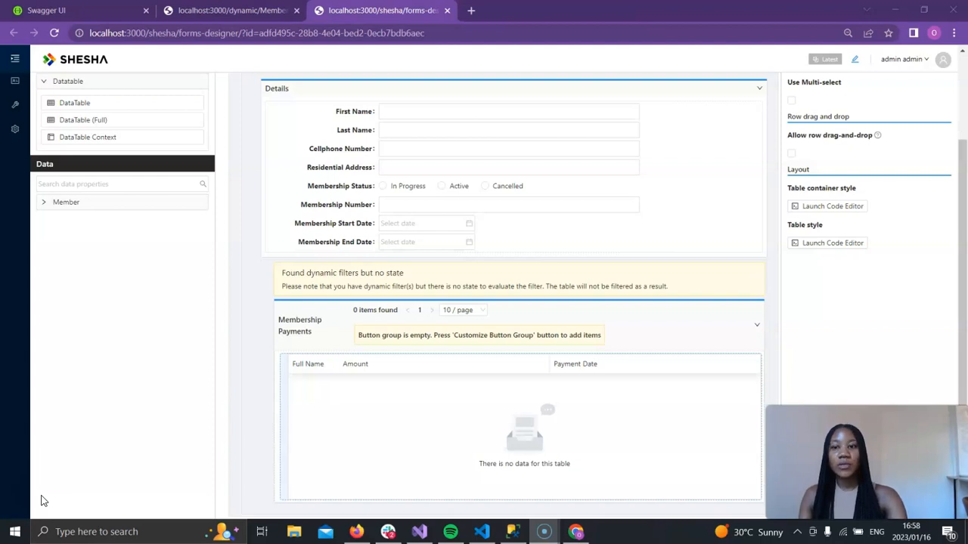
- Save the Member Details form and open the list of forms under Configurations
scroll(141, 260, up, 2)
mouse_move(15, 105)
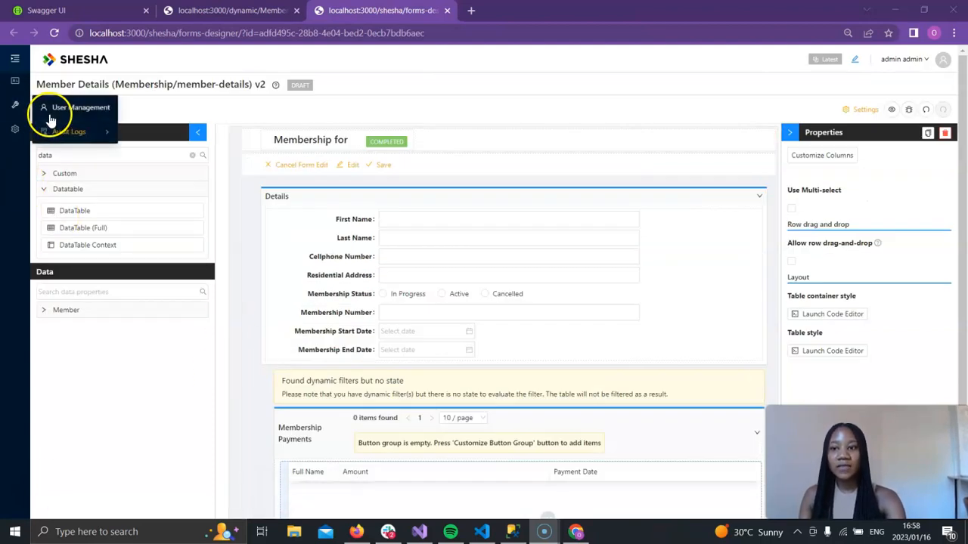
click(59, 111)
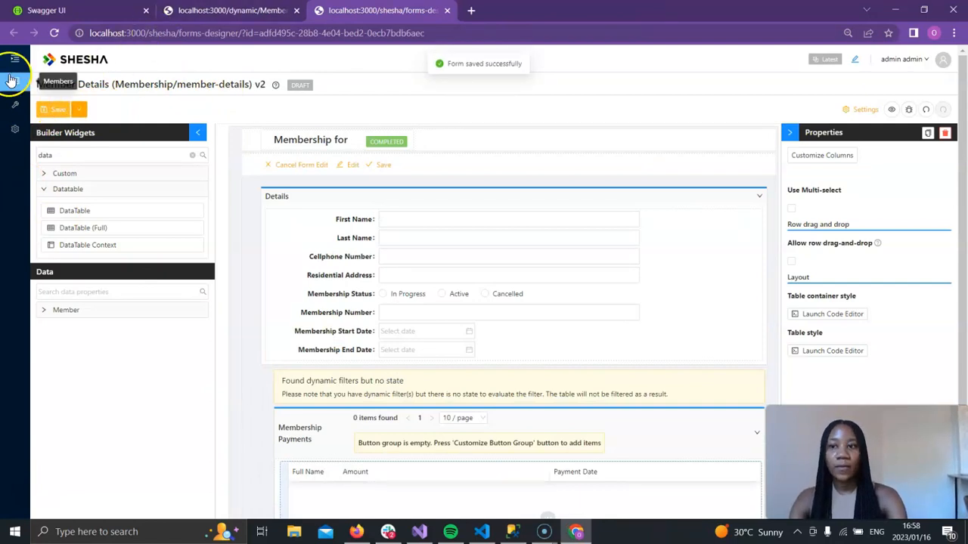
click(15, 60)
click(47, 130)
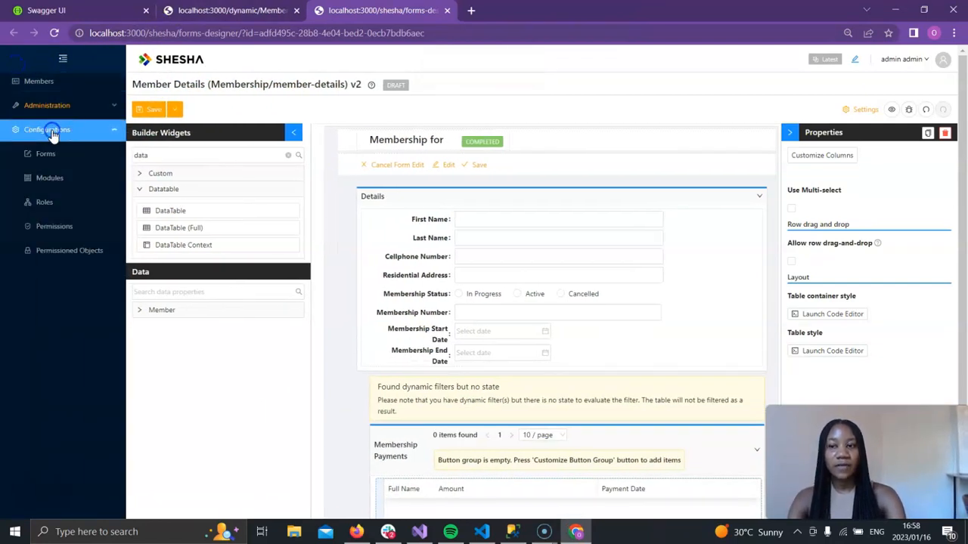
click(66, 154)
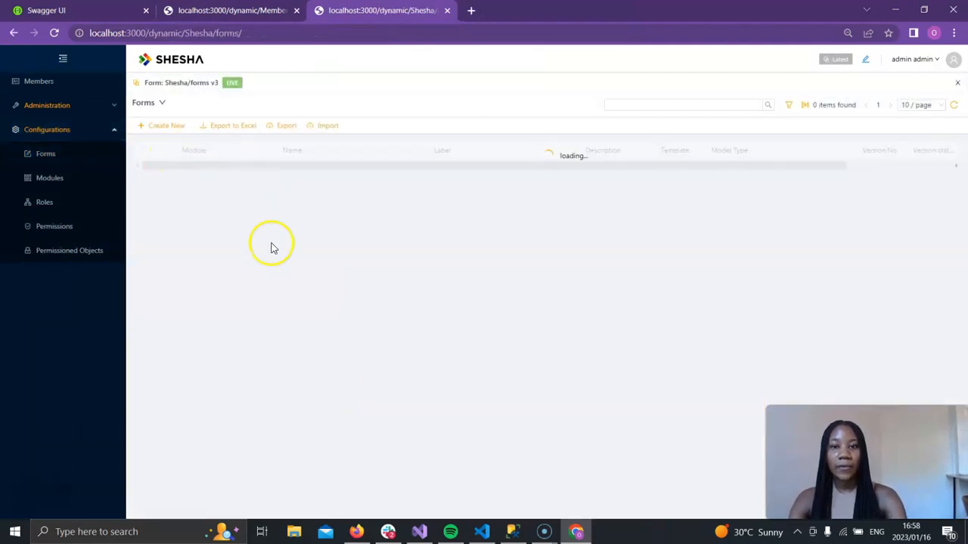
- Start a new form in the Membership module using the blank-view template
click(155, 131)
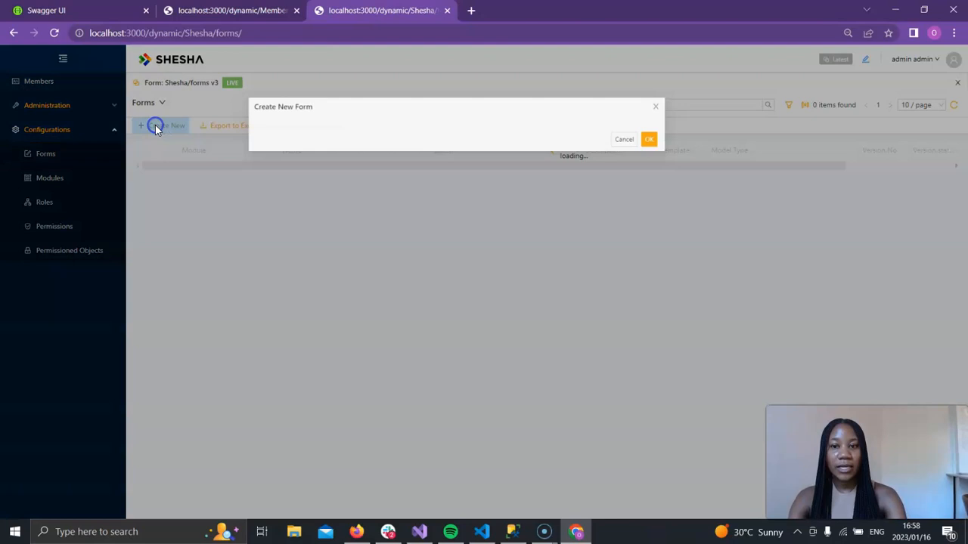
click(363, 150)
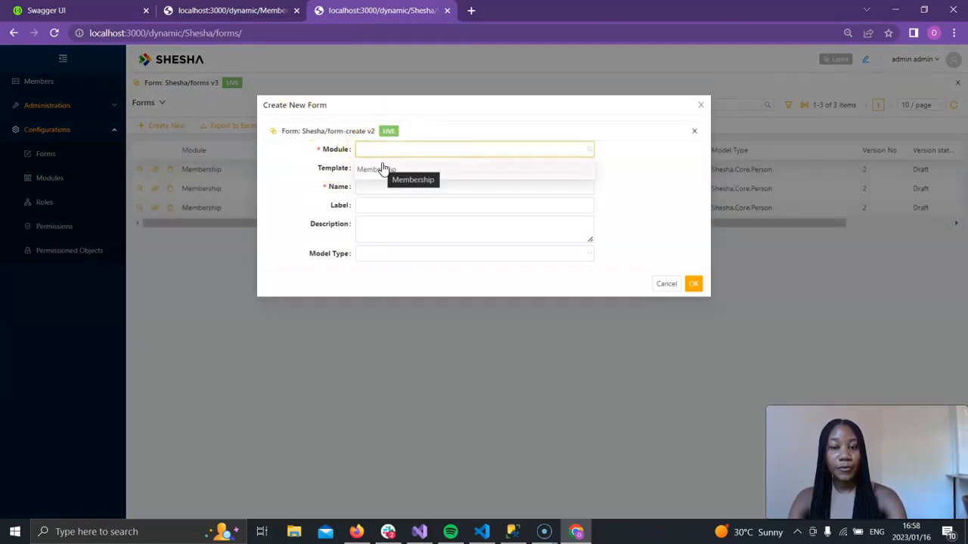
click(382, 169)
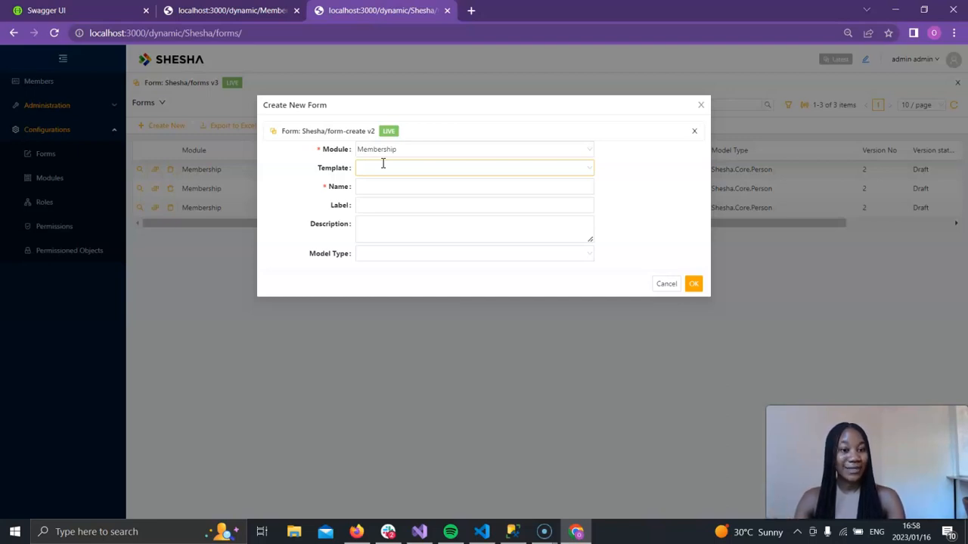
click(383, 167)
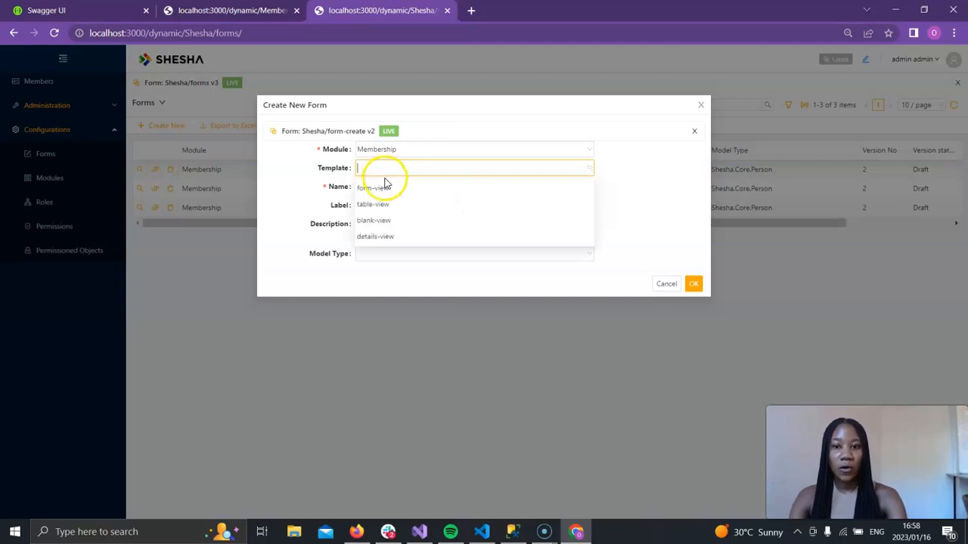
click(384, 220)
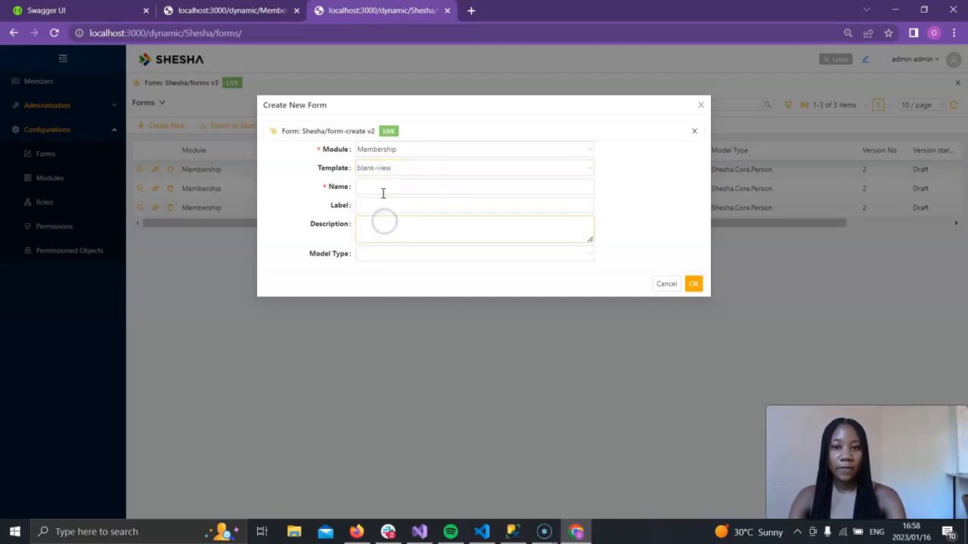
- Name the new form "membership-payments-create" in all lowercase
click(383, 191)
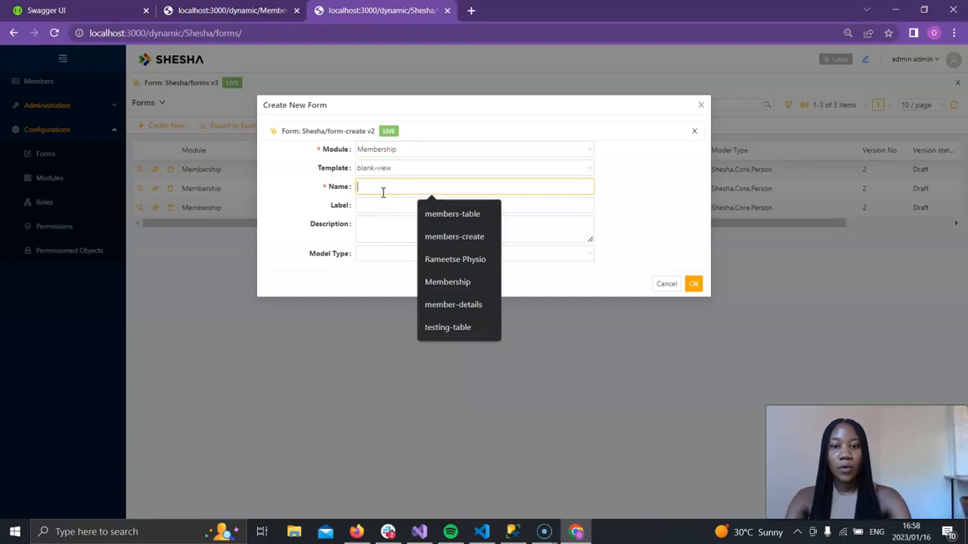
text(Members)
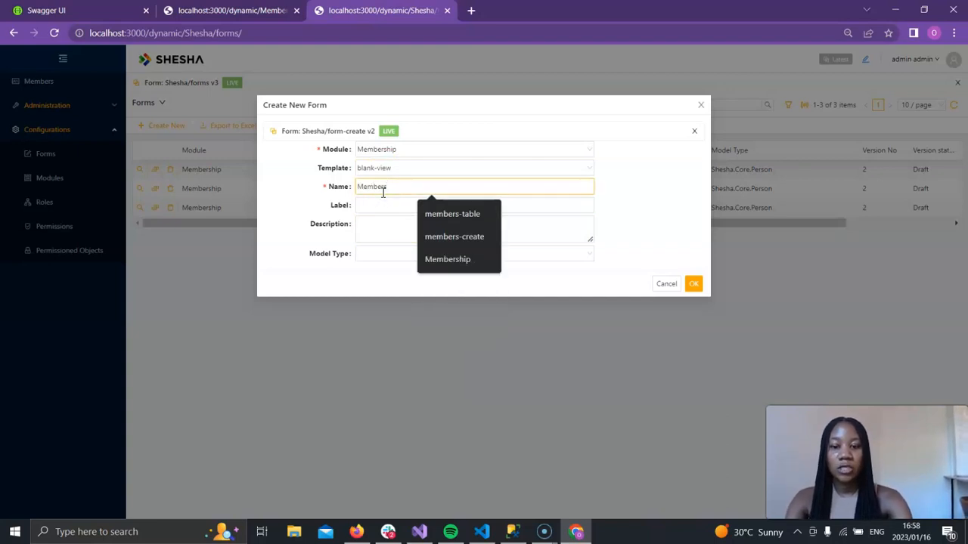
text(hip-Payments-create)
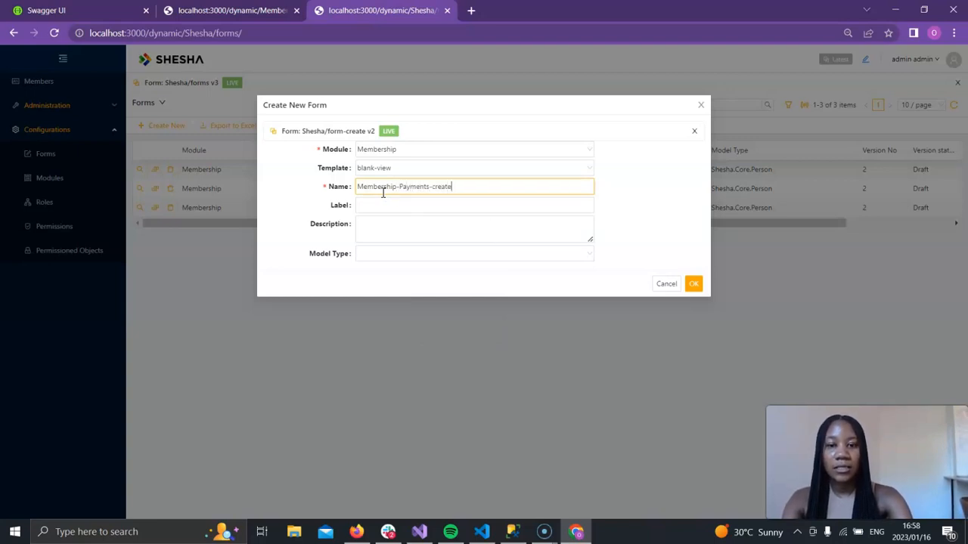
key(BackSpace)
text(p)
key(Left)
key(BackSpace)
text(m)
- Set the new form's label to "Membership Payment Create"
click(382, 201)
text(Member)
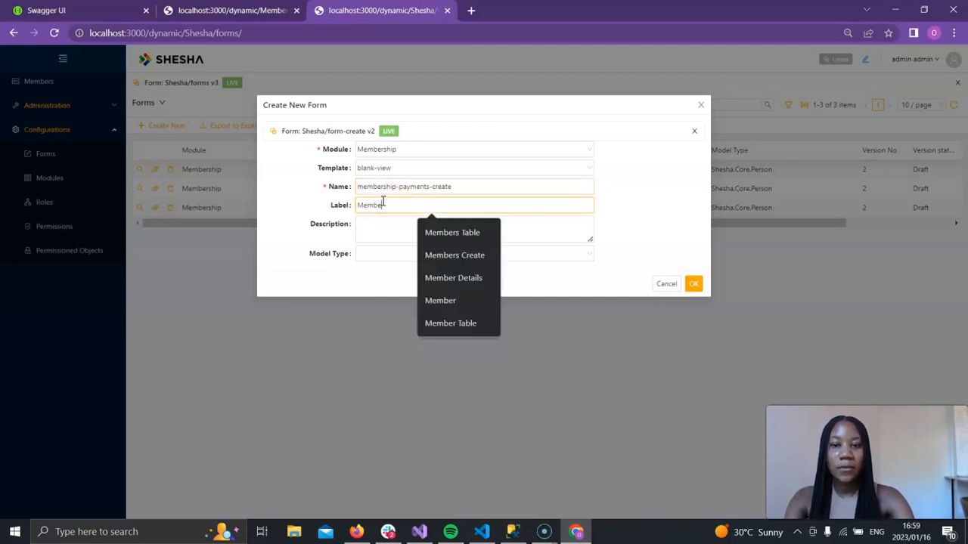
text(ship Pay)
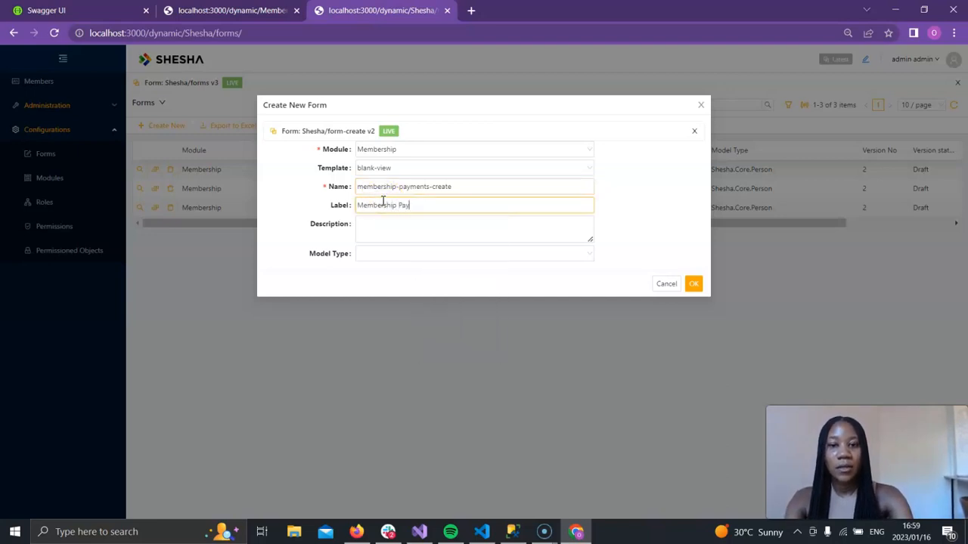
text(ment Create)
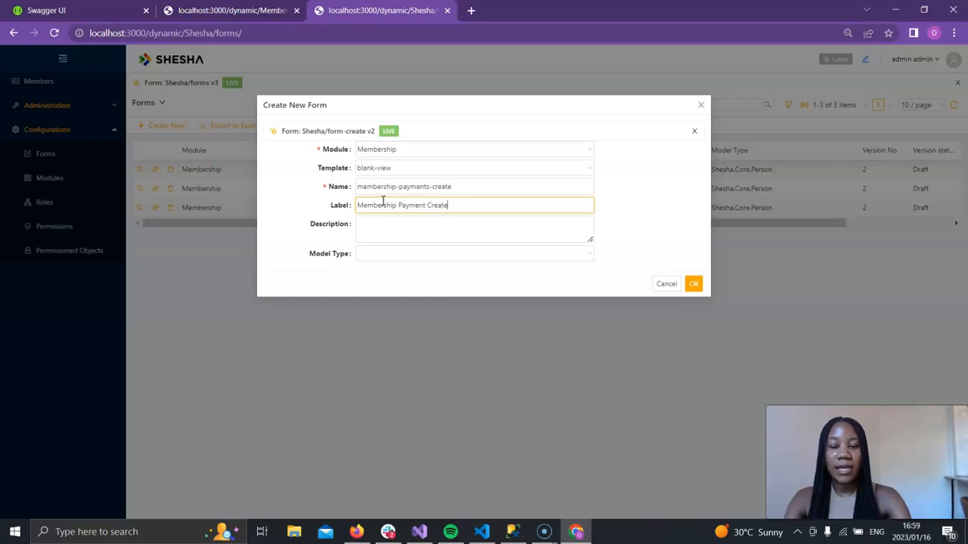
- Enter the form description "This create view is used to create a new membership payment."
click(391, 230)
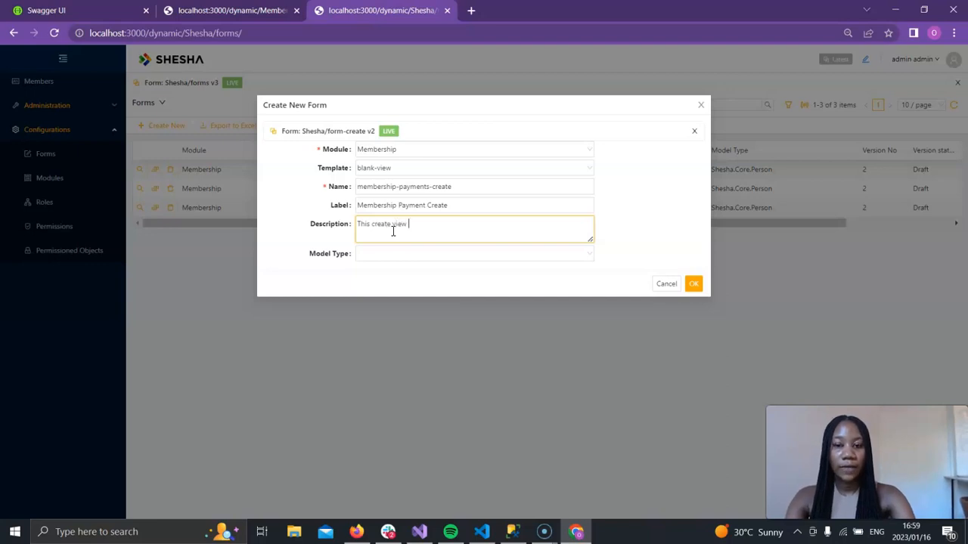
text(This create view is u)
key(Num_Lock)
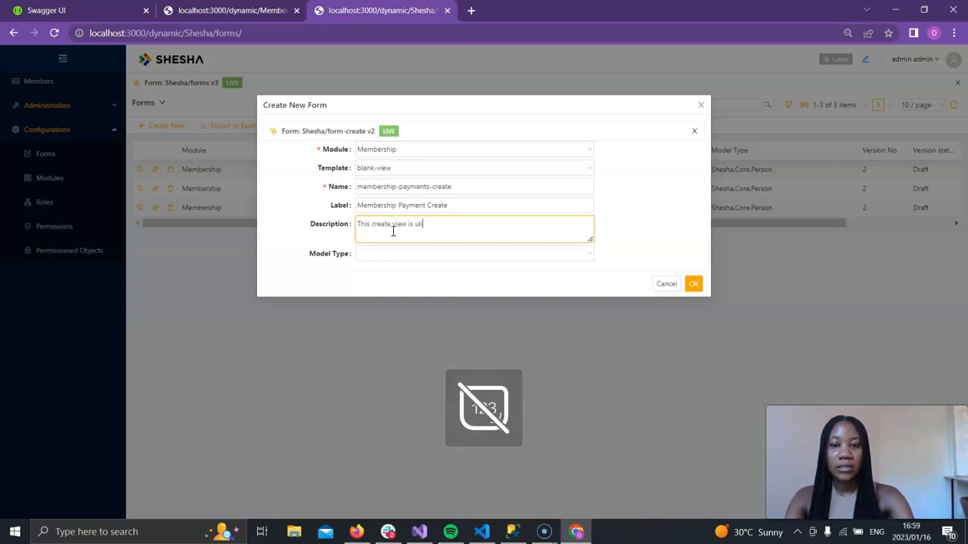
text(sed to cre)
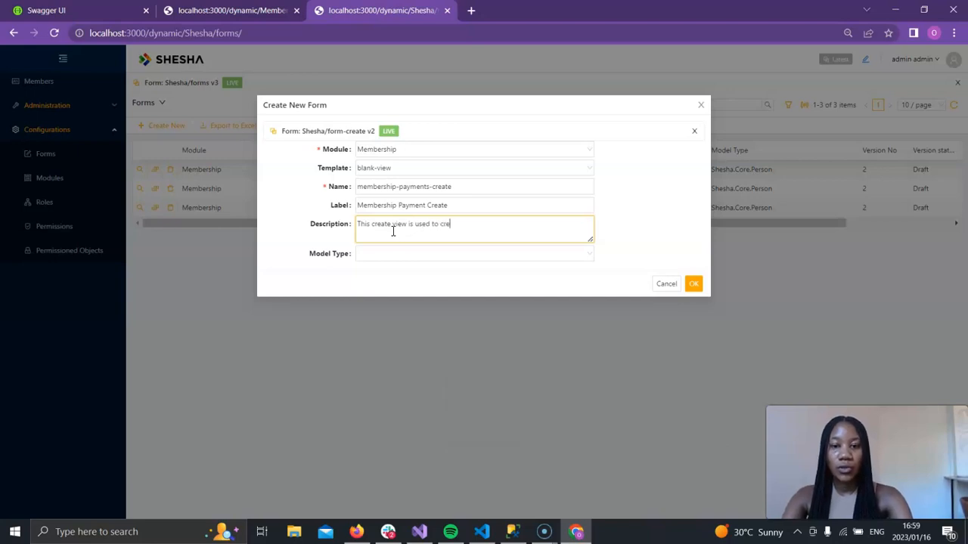
text(ate a new membership p)
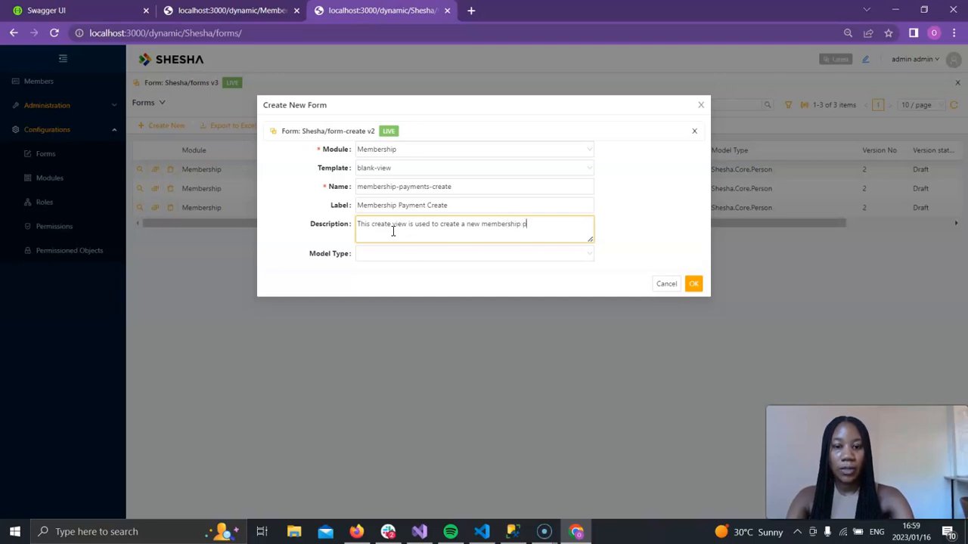
text(ayment.)
- Choose Boxfusion.Membership.Common.Domain.Domain.MembershipPayment as the model type and create the form
click(410, 255)
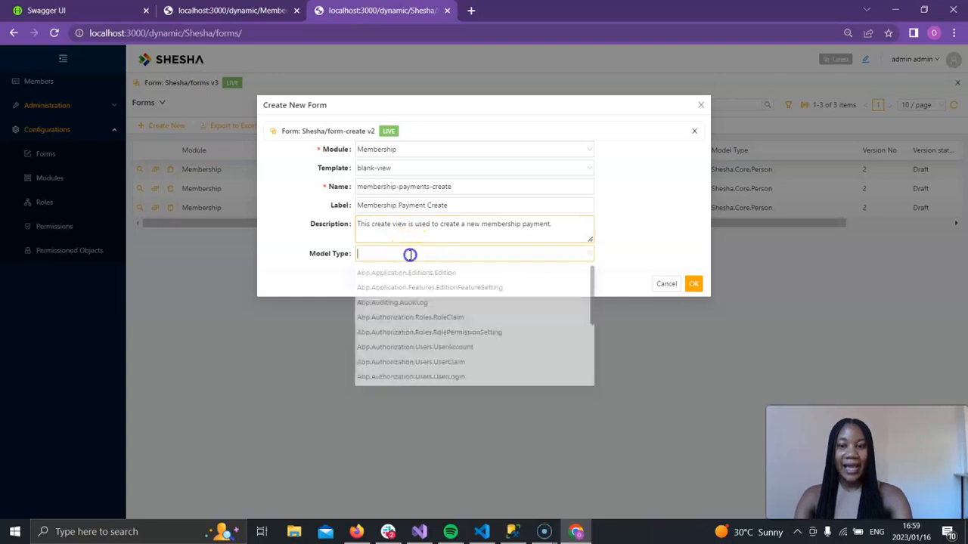
text(members)
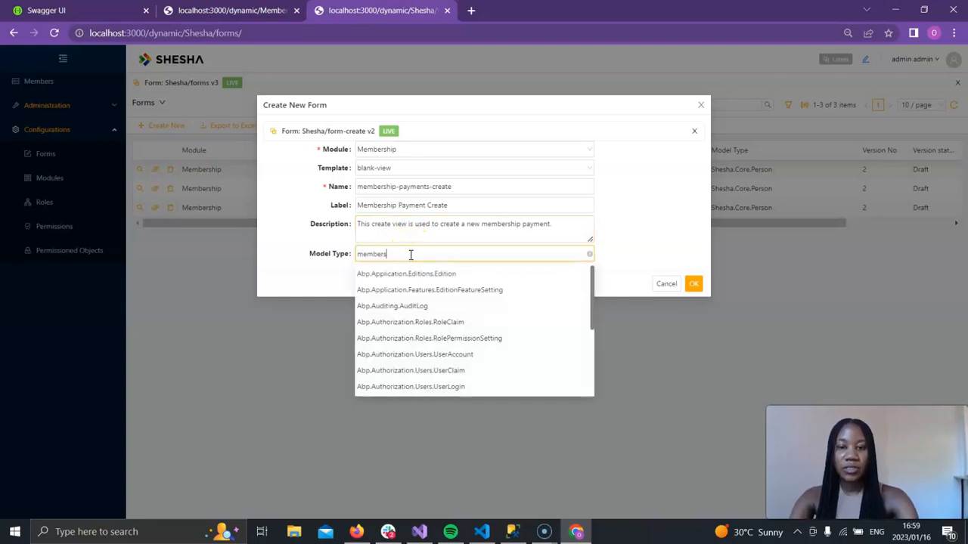
text(hi)
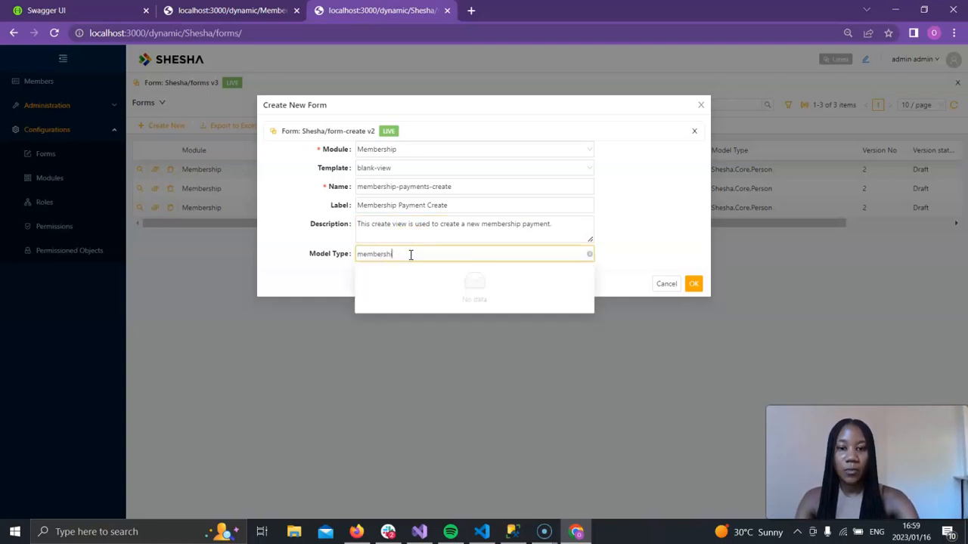
click(464, 272)
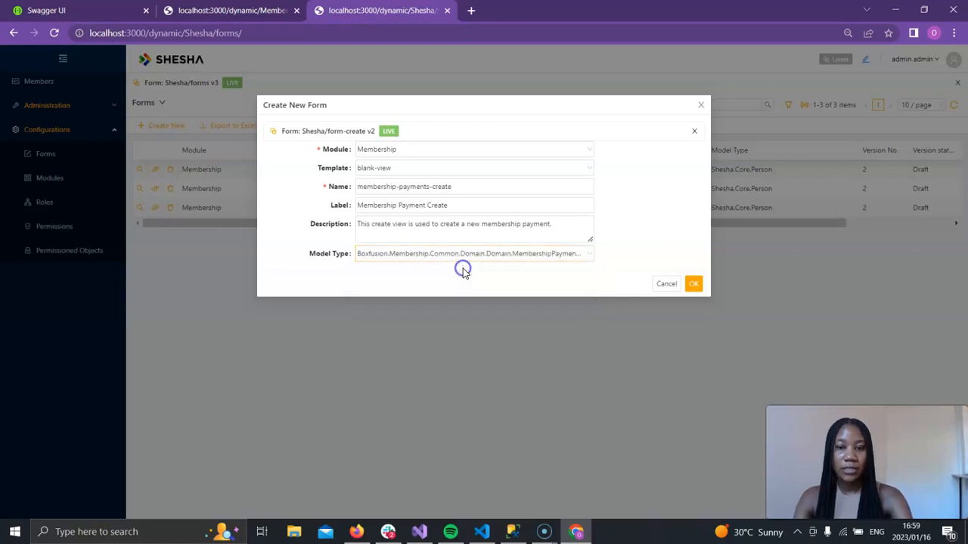
click(691, 285)
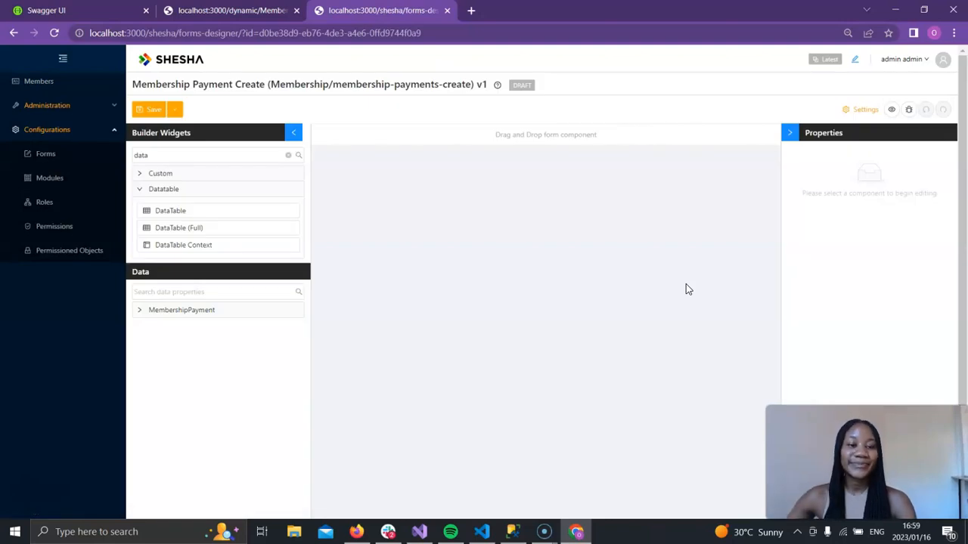
- Place the MembershipPayment properties Member, Amount and Payment Date on the form in that order, and check the Member field's selectable entries
click(142, 316)
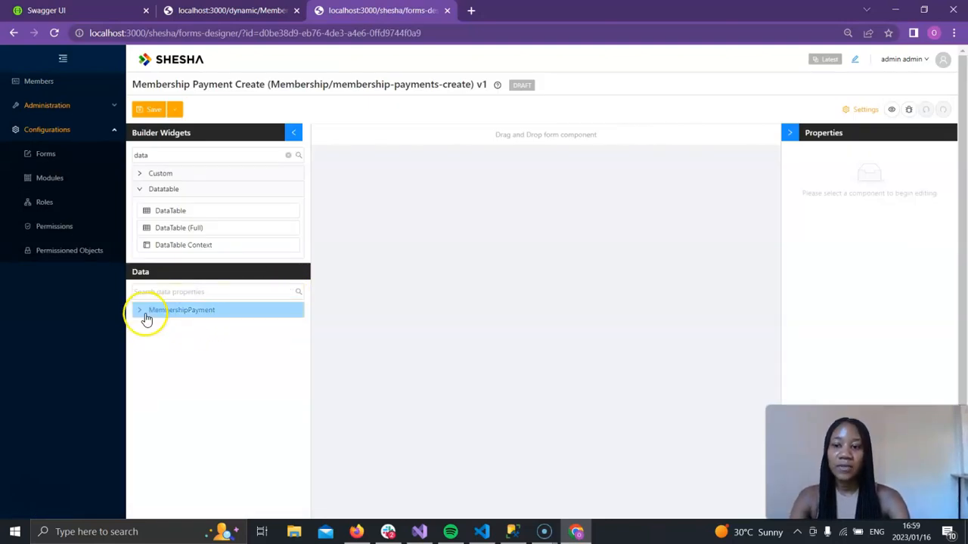
click(163, 329)
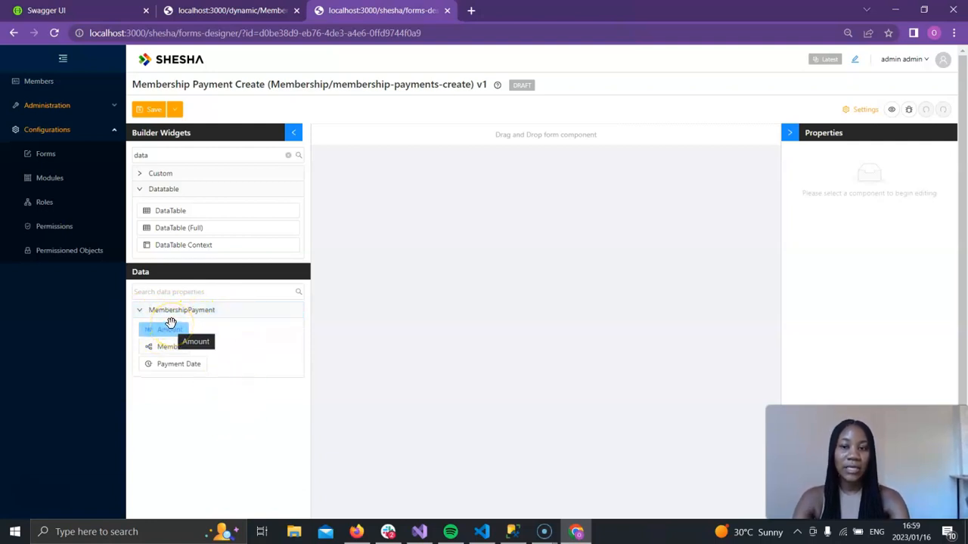
drag(171, 344, 382, 135)
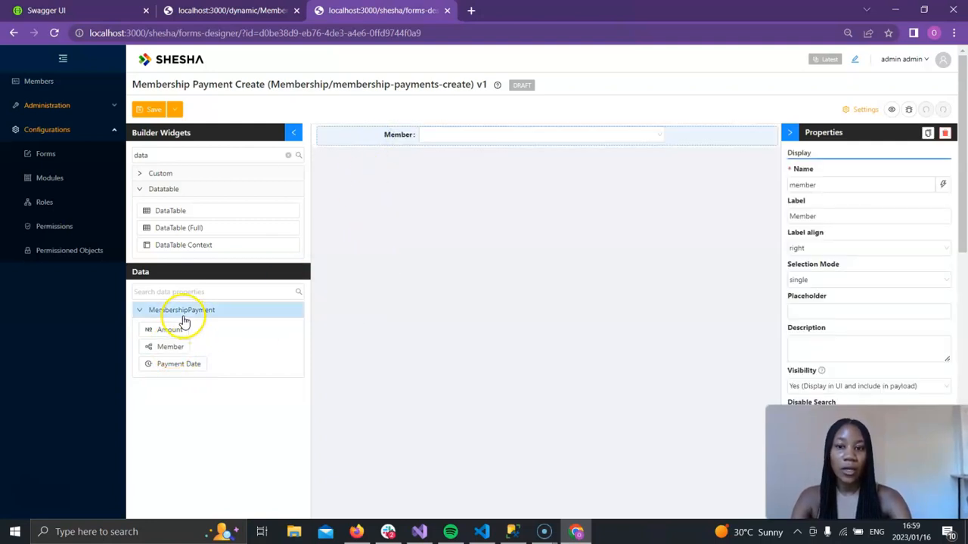
drag(179, 329, 379, 141)
drag(174, 363, 379, 164)
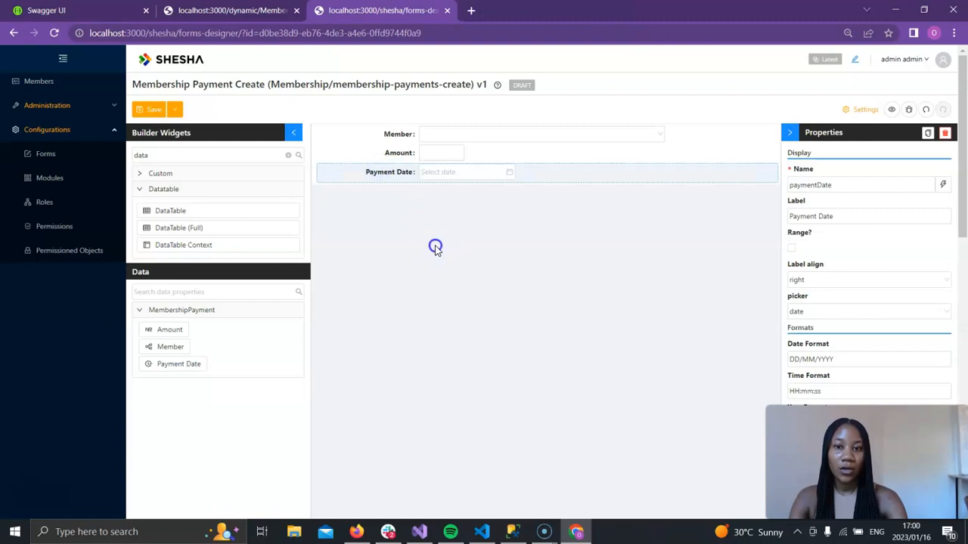
click(481, 134)
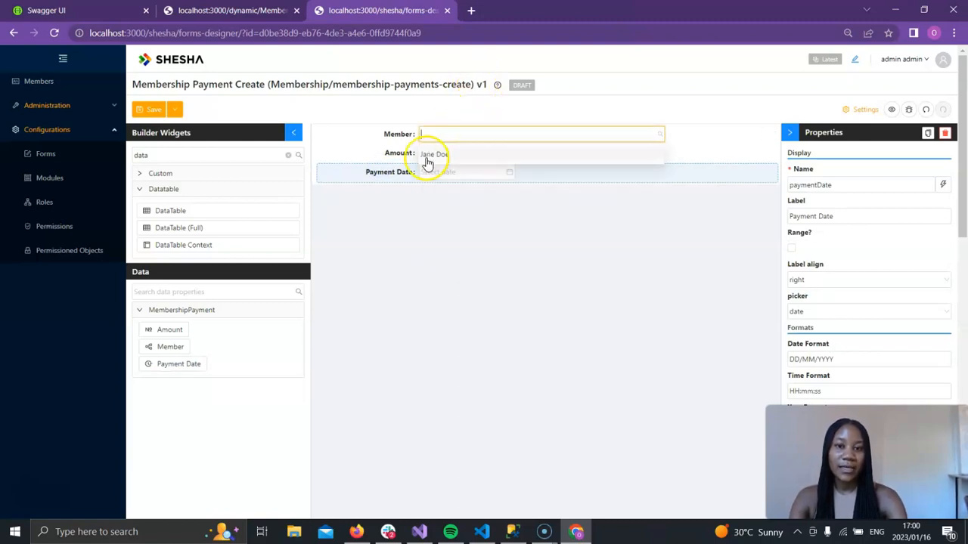
click(440, 261)
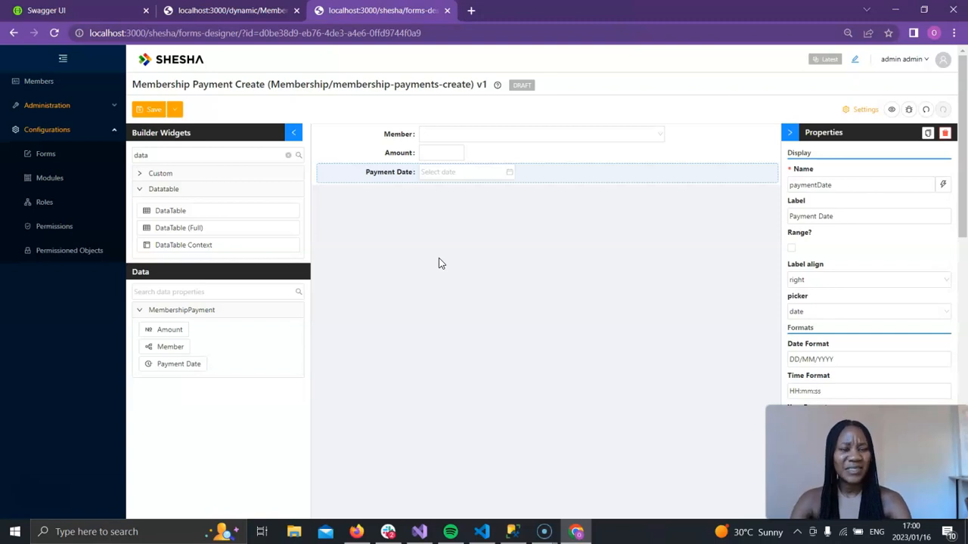
- Set the form's POST Url to /api/services/Common/MembershipPayment/Create and save the form settings
click(867, 112)
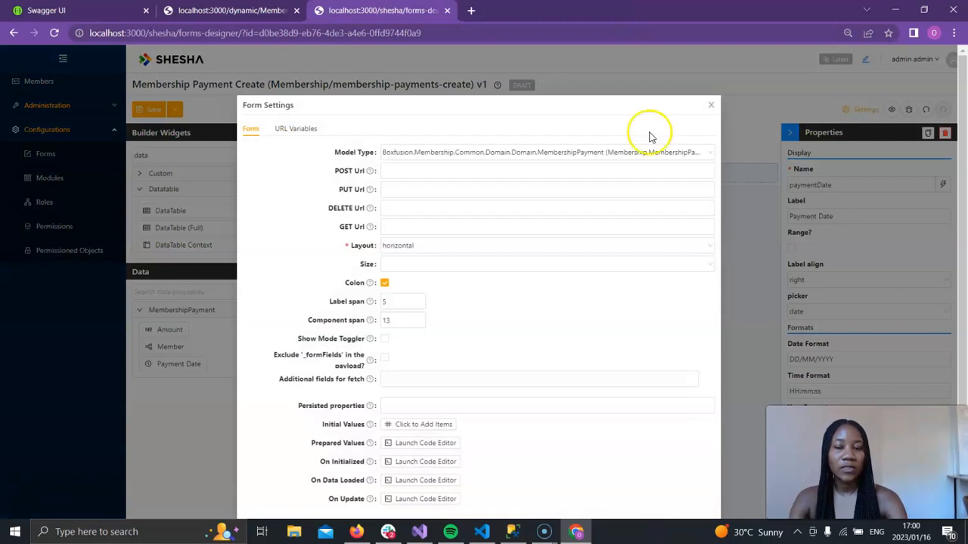
click(418, 168)
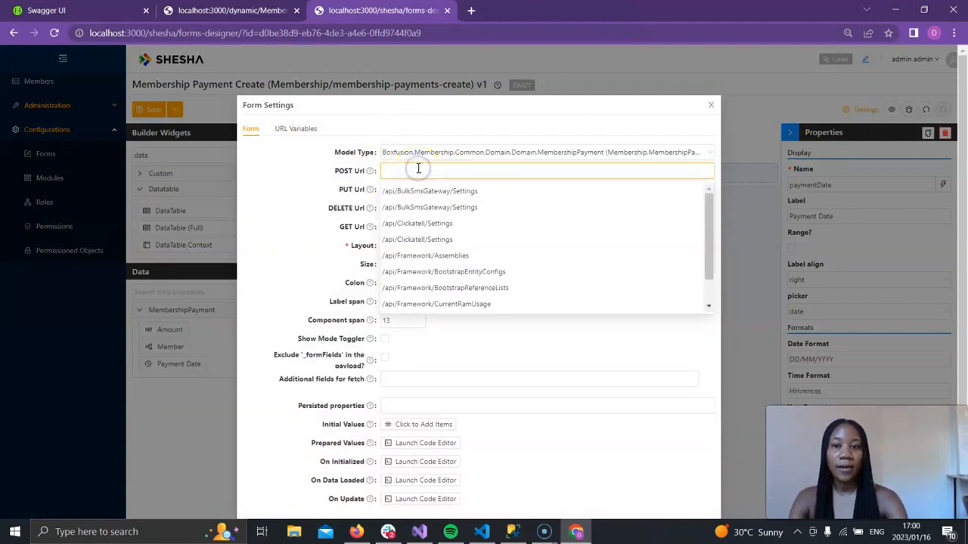
text(membersh)
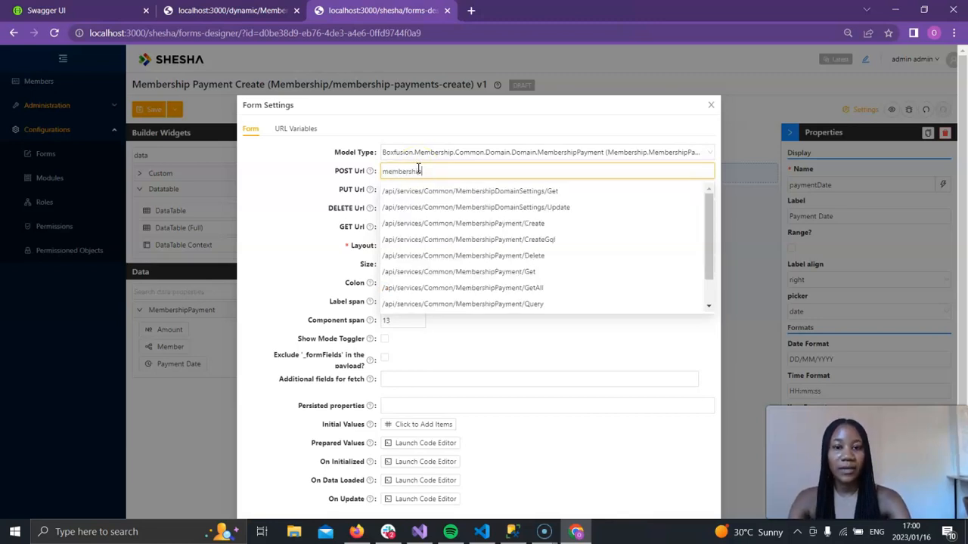
text(ip)
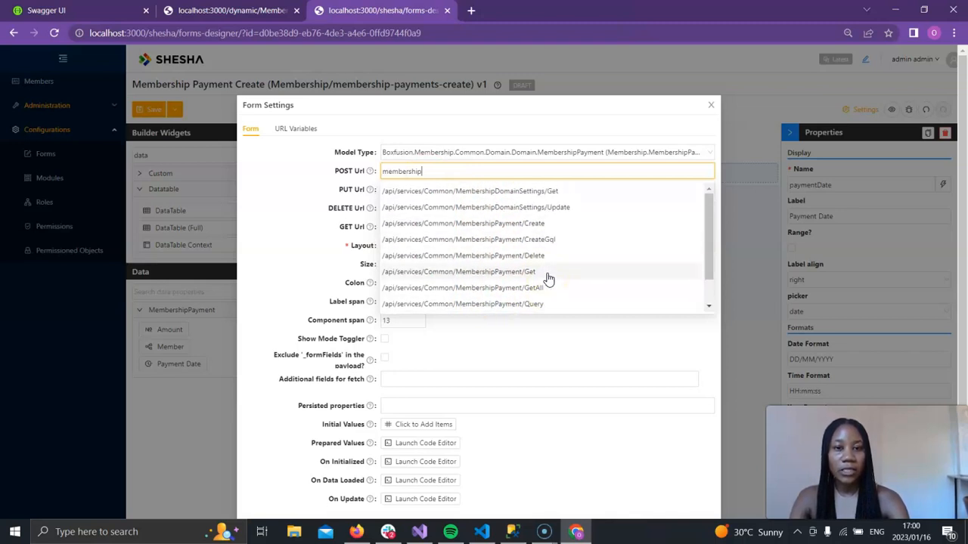
click(538, 224)
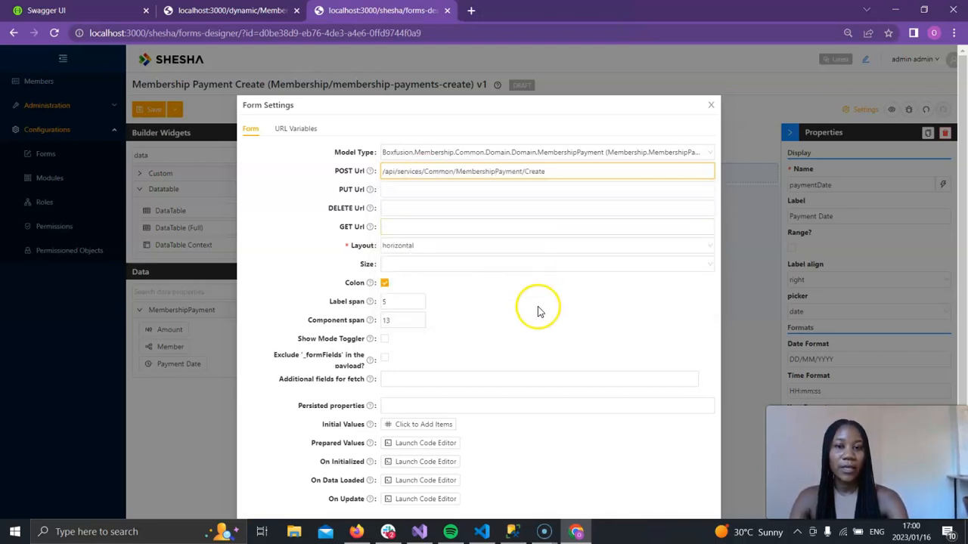
scroll(538, 310, down, 1)
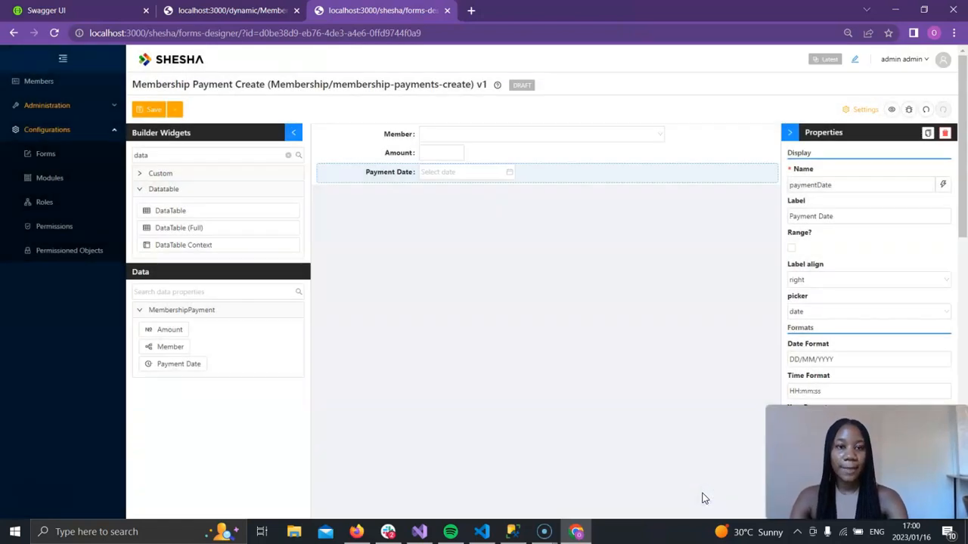
- Save the Membership Payment Create form as ready and publish it
click(175, 111)
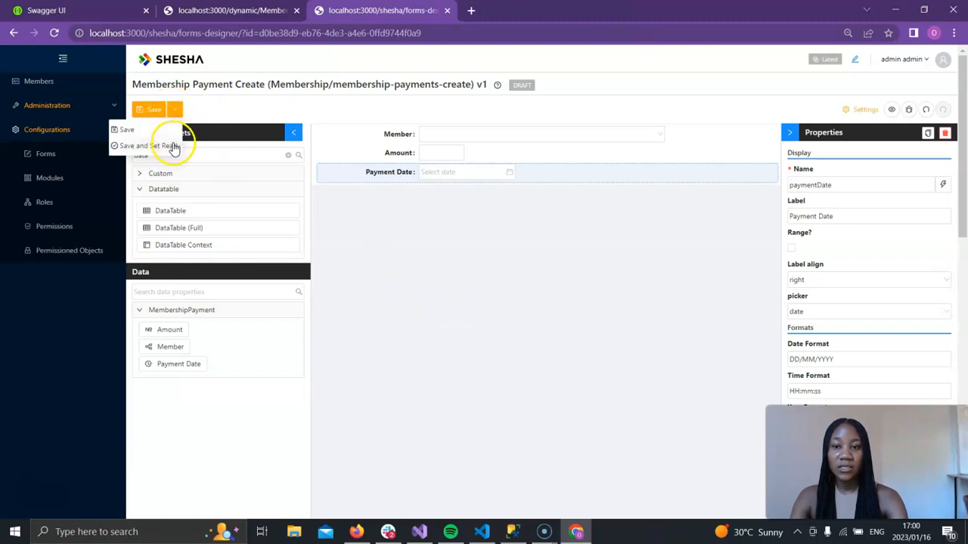
click(173, 146)
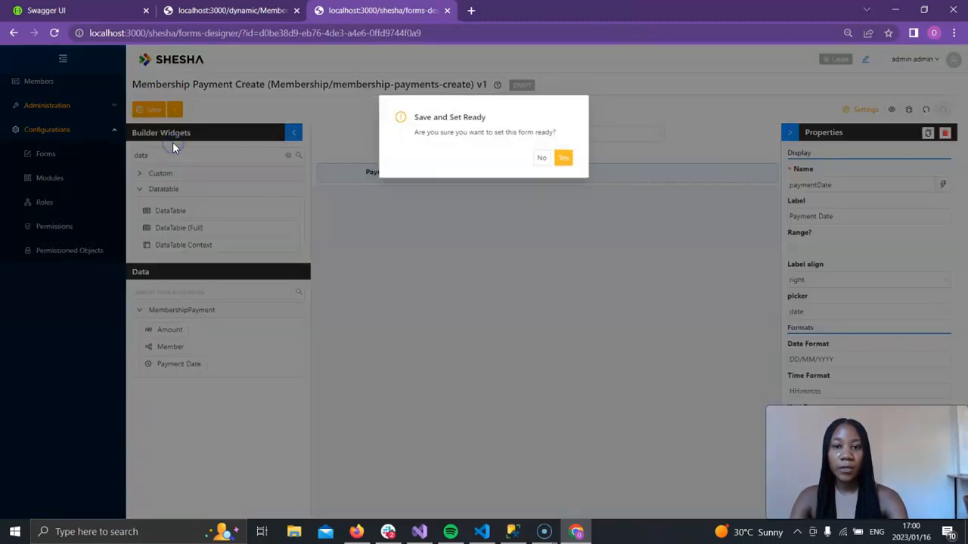
click(562, 159)
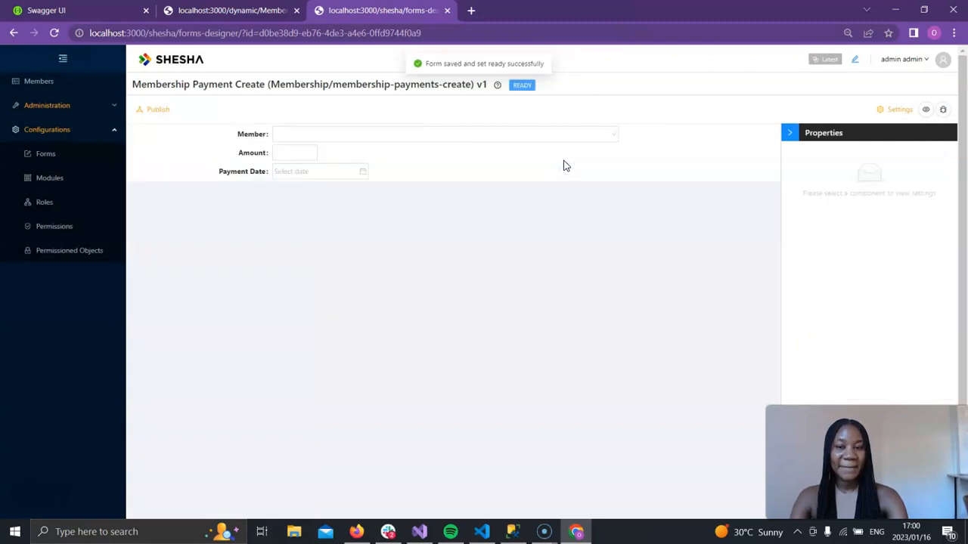
click(160, 110)
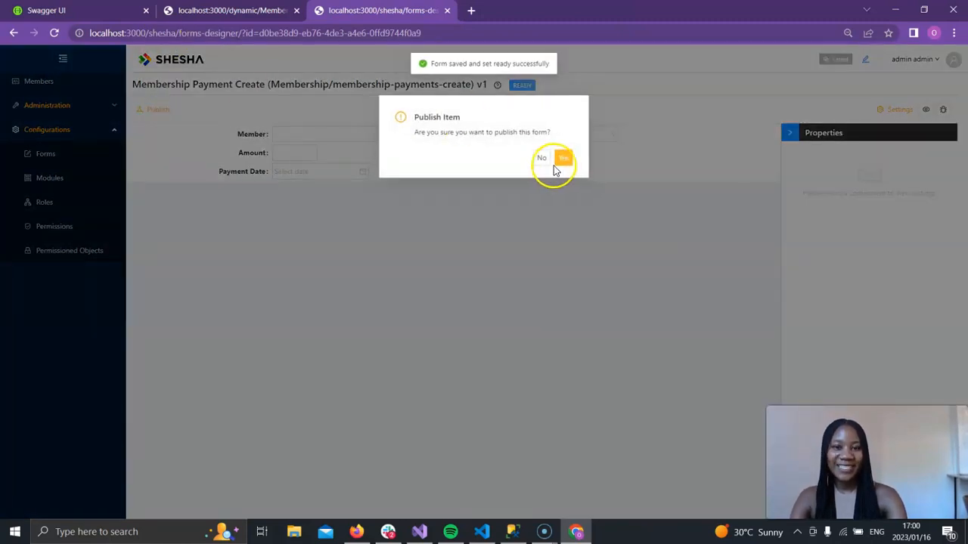
click(566, 163)
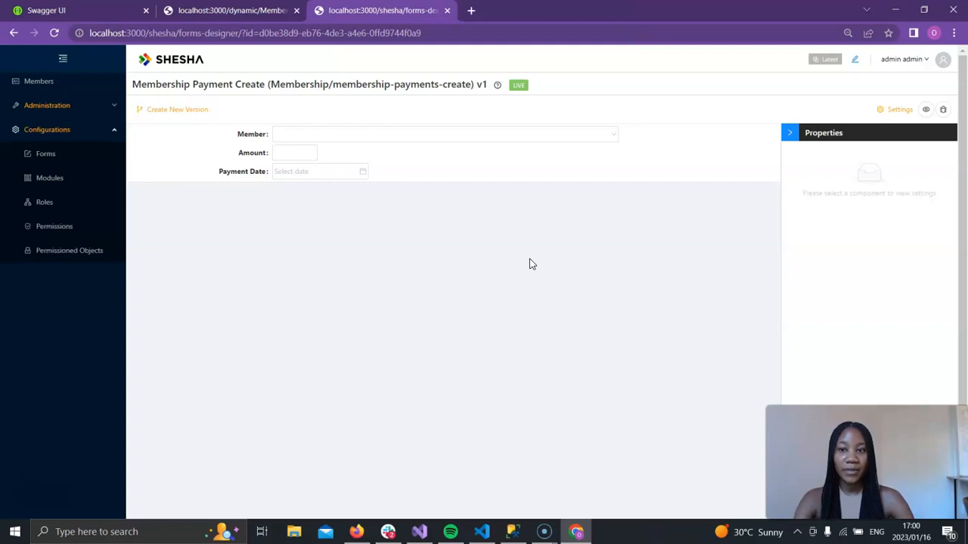
- Open the listed member's details from the members table and open its member-details form in the designer
click(22, 81)
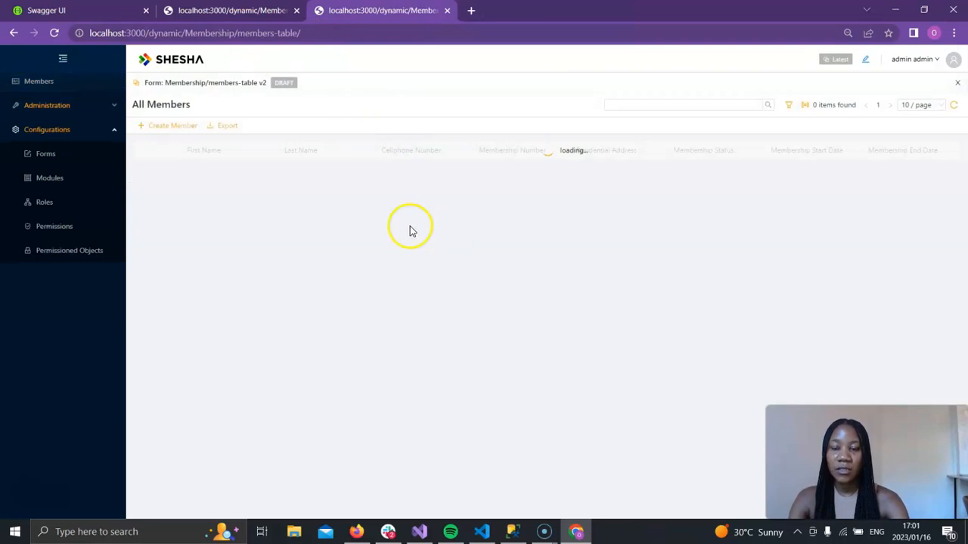
click(160, 174)
double_click(142, 176)
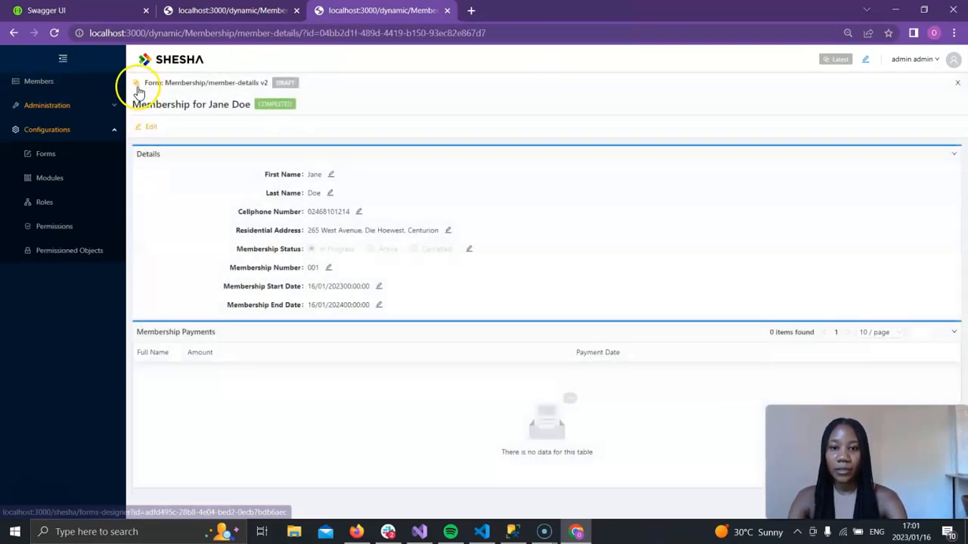
click(138, 85)
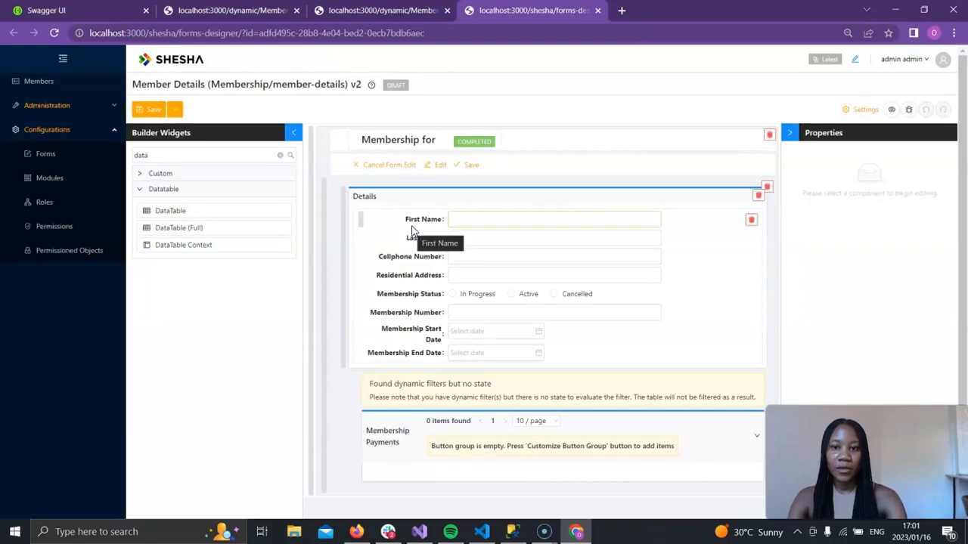
- Select the Membership Payments child table and open its toolbar button group configuration
scroll(412, 231, down, 2)
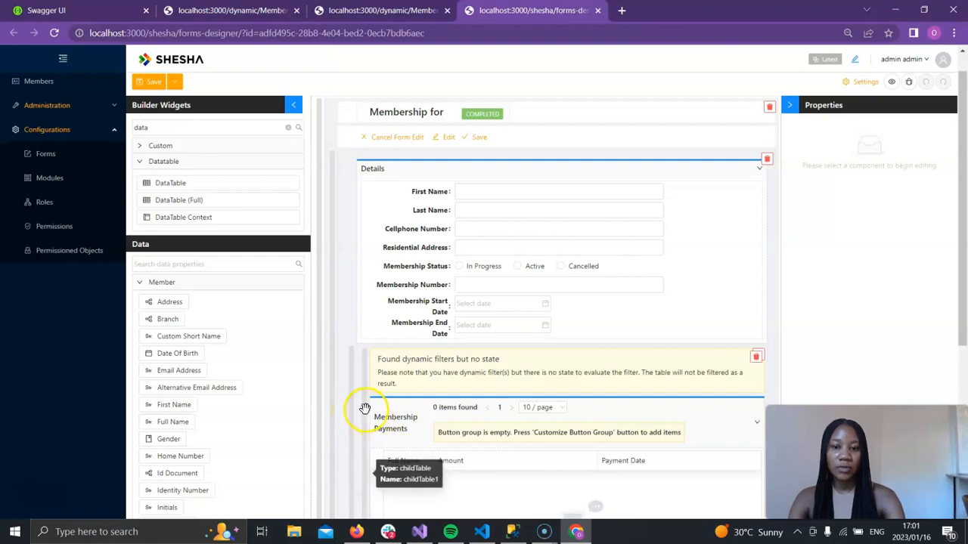
click(366, 408)
scroll(365, 409, down, 2)
scroll(365, 408, up, 2)
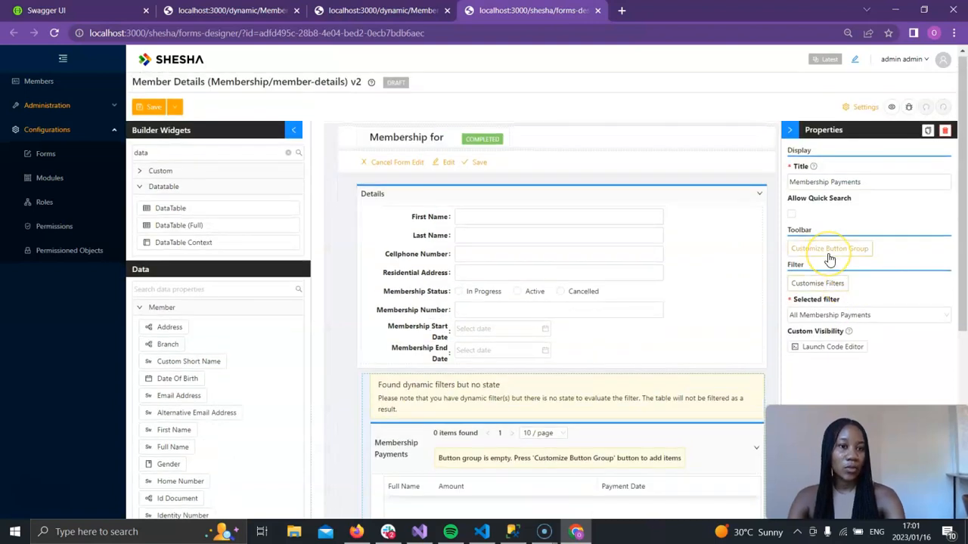
click(830, 257)
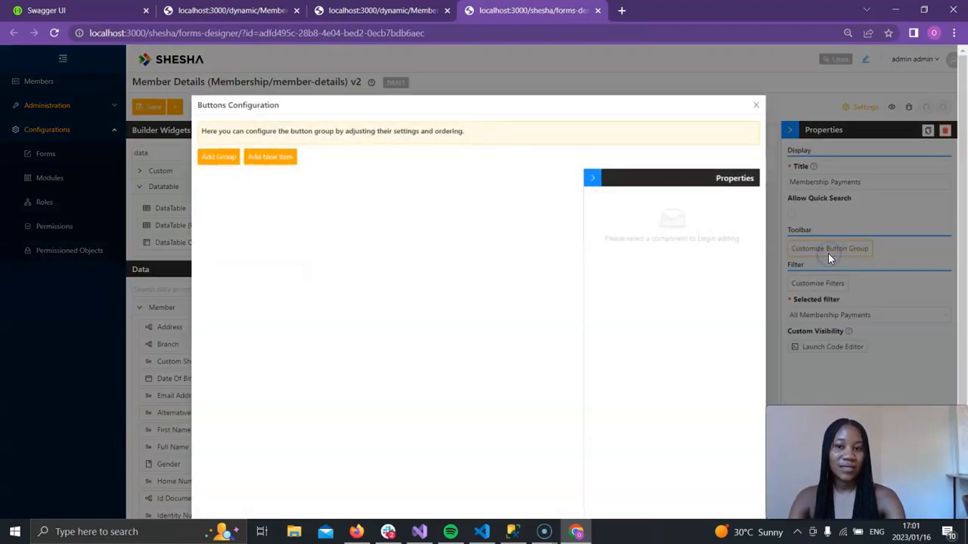
- Add a new button item to the group and label it "Create Membership Payment"
click(273, 159)
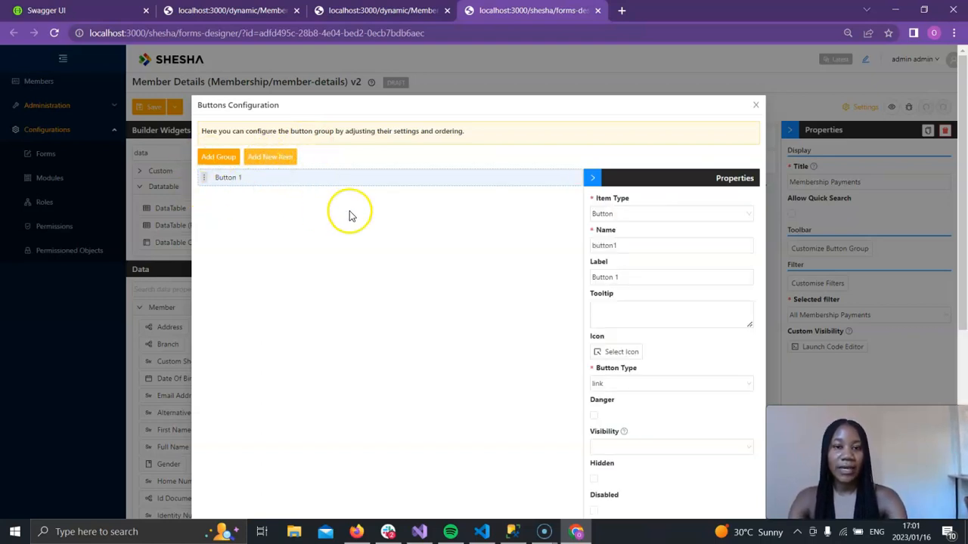
drag(639, 273, 470, 273)
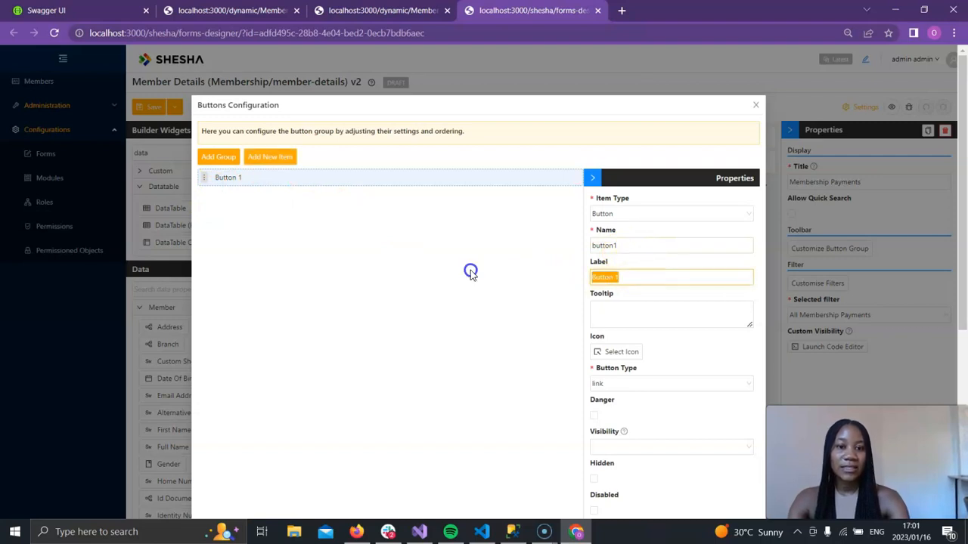
text(Cre)
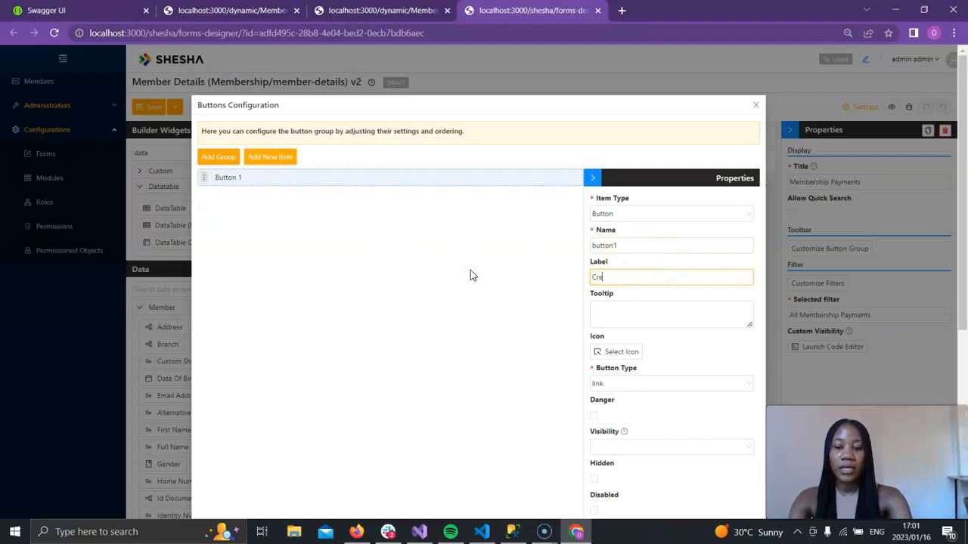
text(ate Membership Payment)
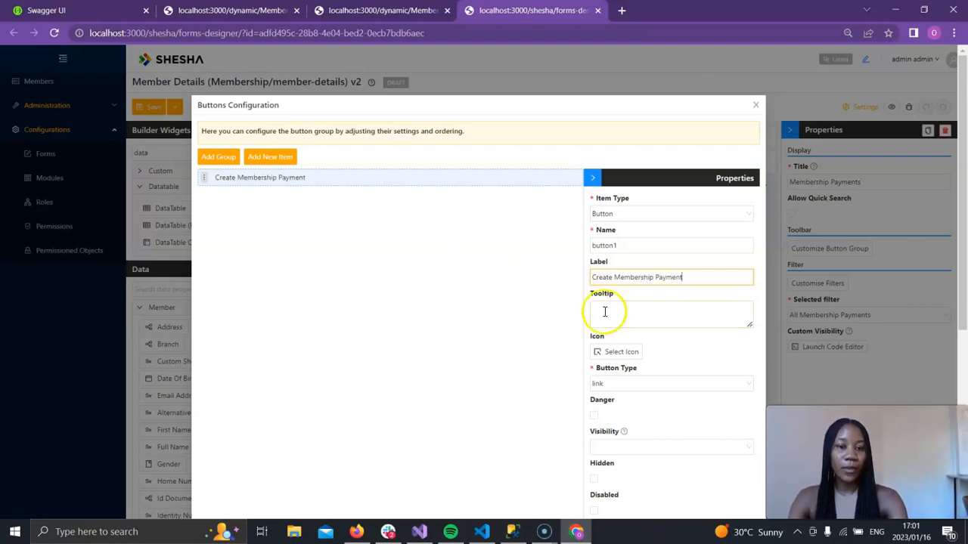
- Give the Create Membership Payment button the PlusOutlined icon
scroll(605, 309, down, 1)
click(629, 293)
click(431, 128)
text(plus)
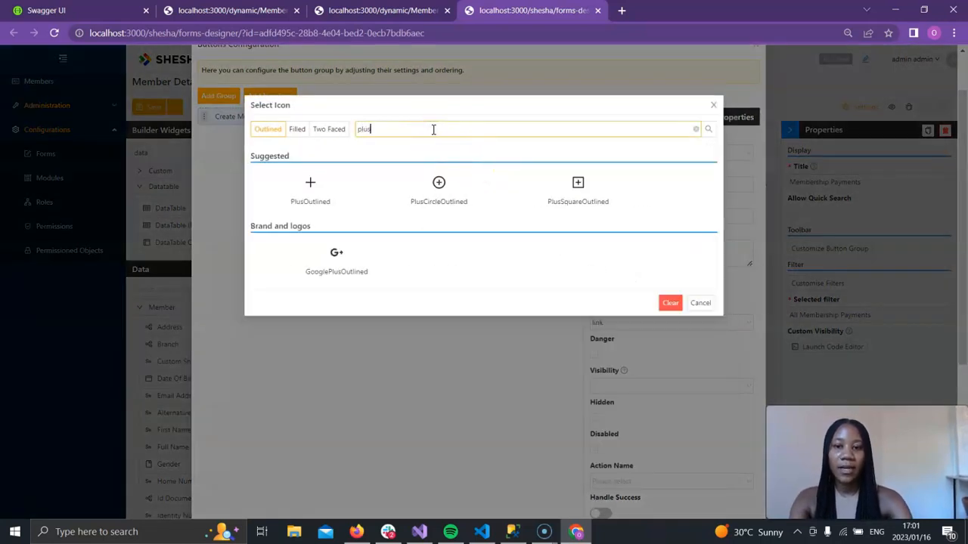
click(325, 212)
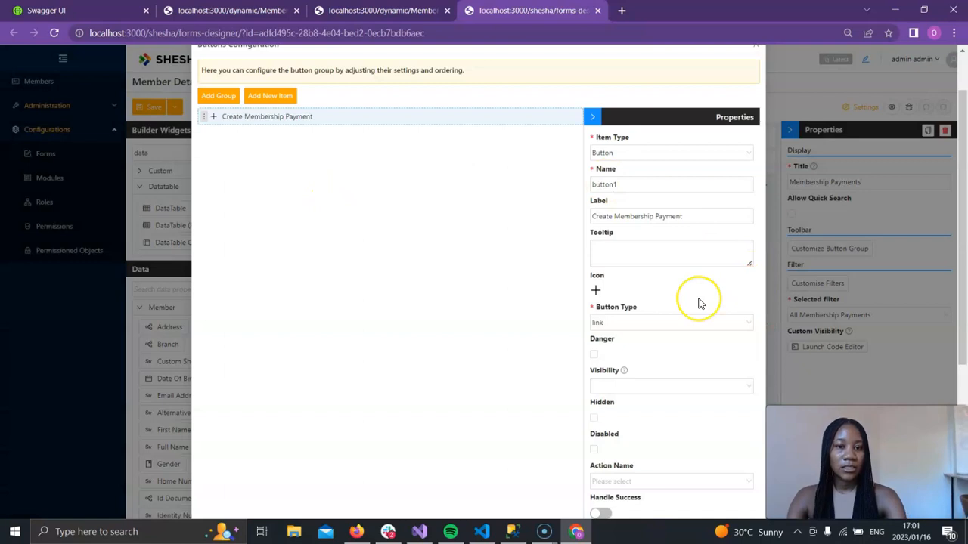
- Set the button's action to Common: Show Dialog with the title "Add New Membership Payment"
scroll(699, 302, down, 2)
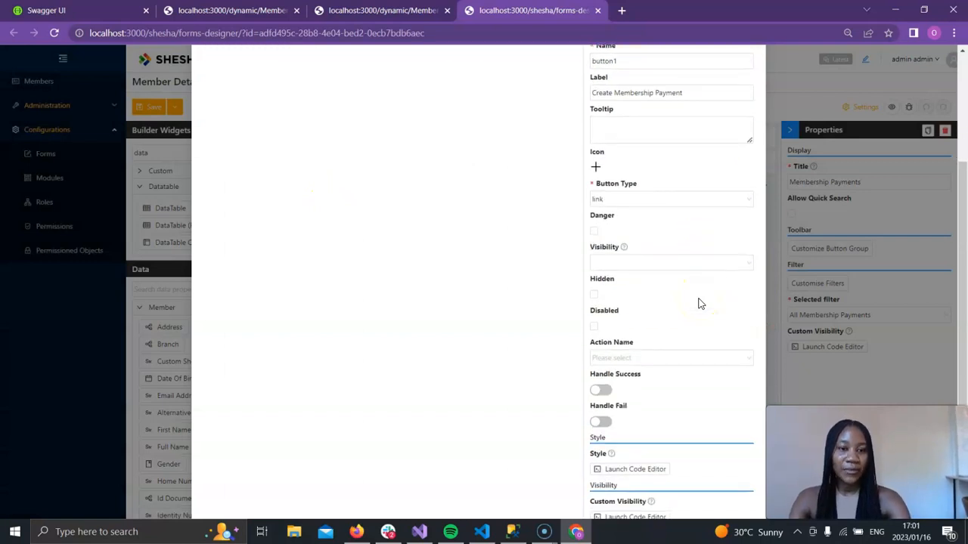
scroll(648, 280, down, 1)
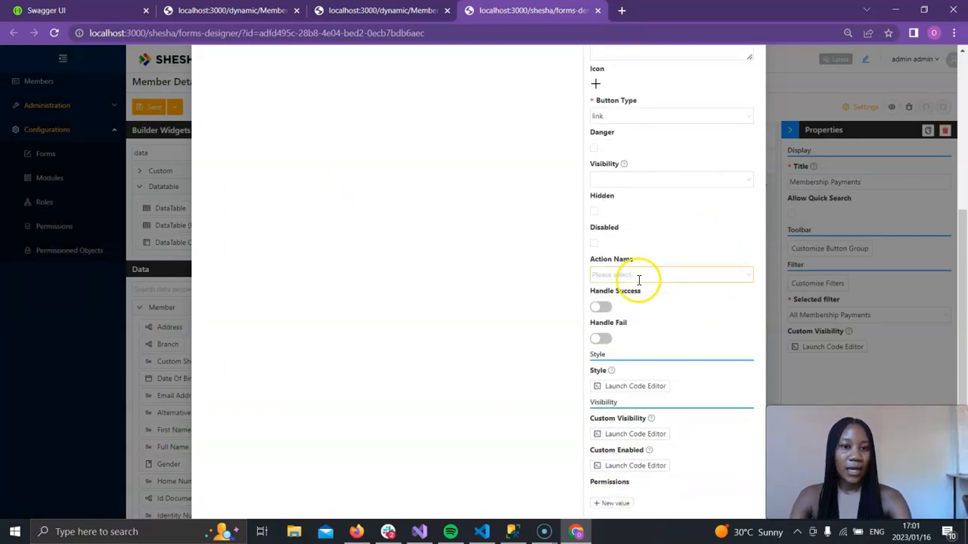
click(639, 276)
click(597, 295)
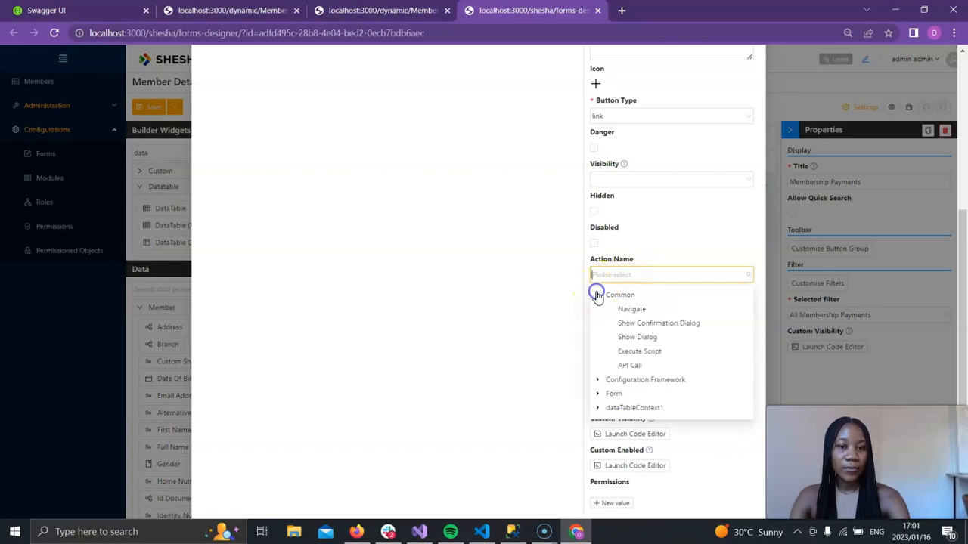
click(639, 337)
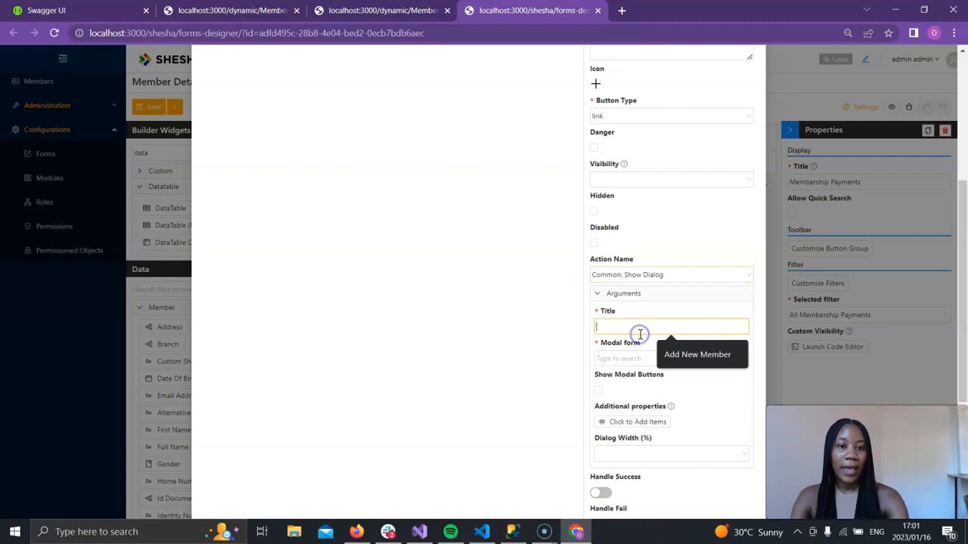
click(669, 352)
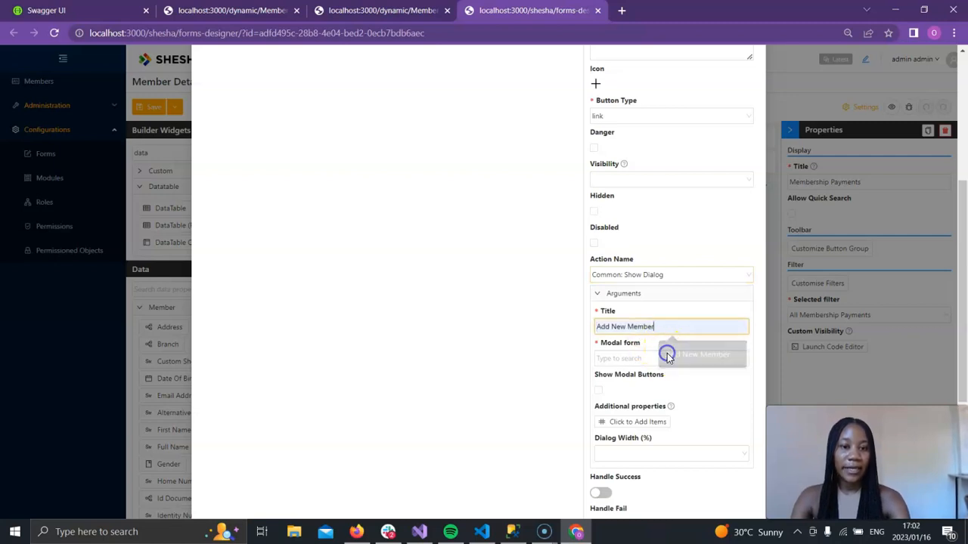
text(ship Payment)
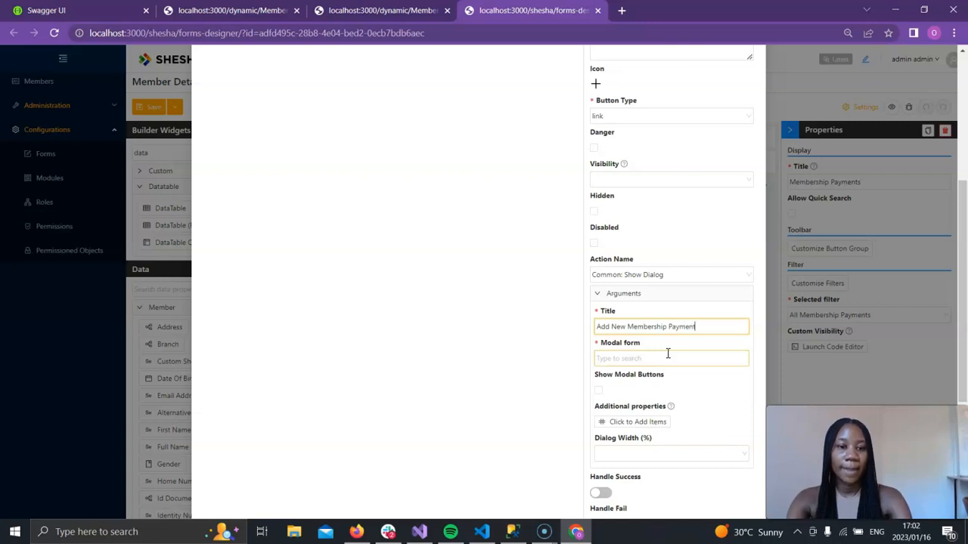
- Choose Membership:membership-payments-create as the dialog's modal form and enable Show Modal Buttons
click(647, 357)
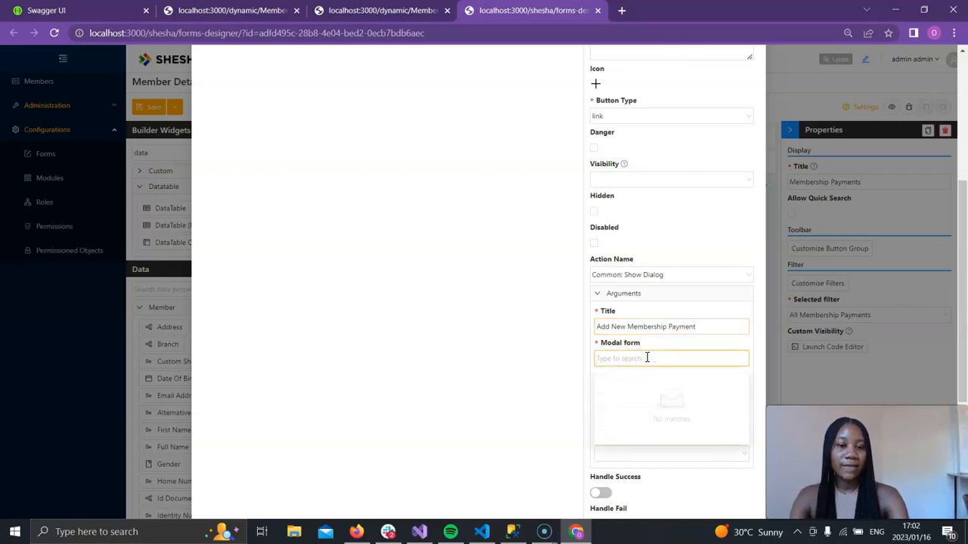
text(member)
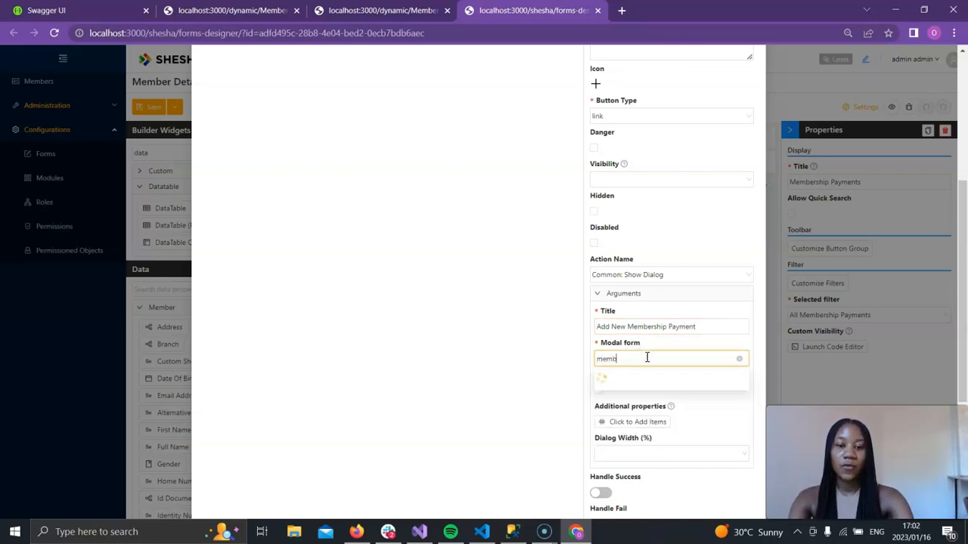
click(644, 455)
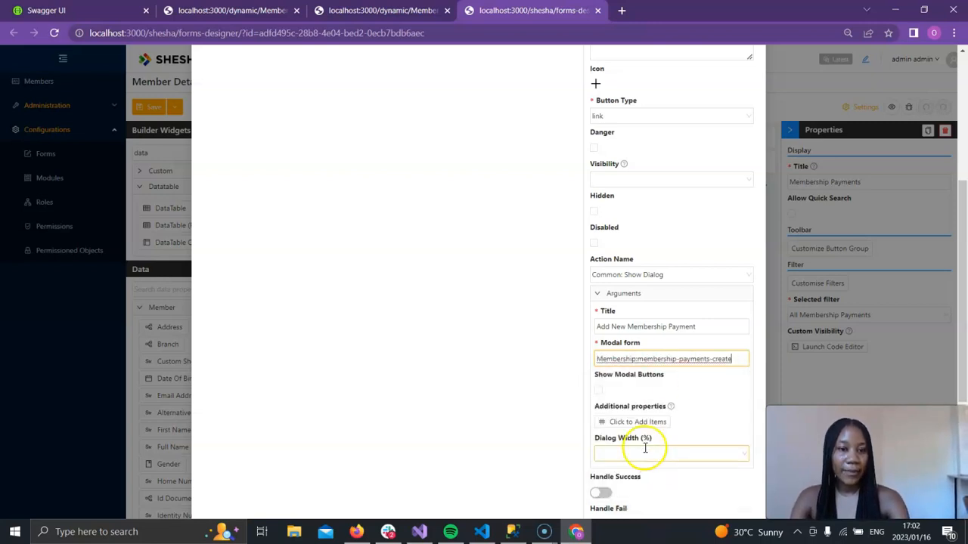
scroll(669, 382, down, 2)
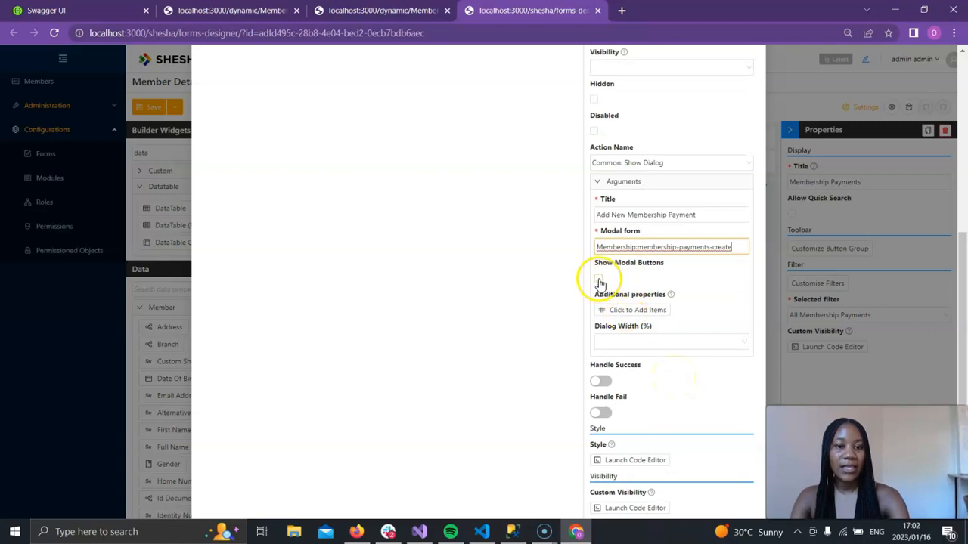
click(599, 278)
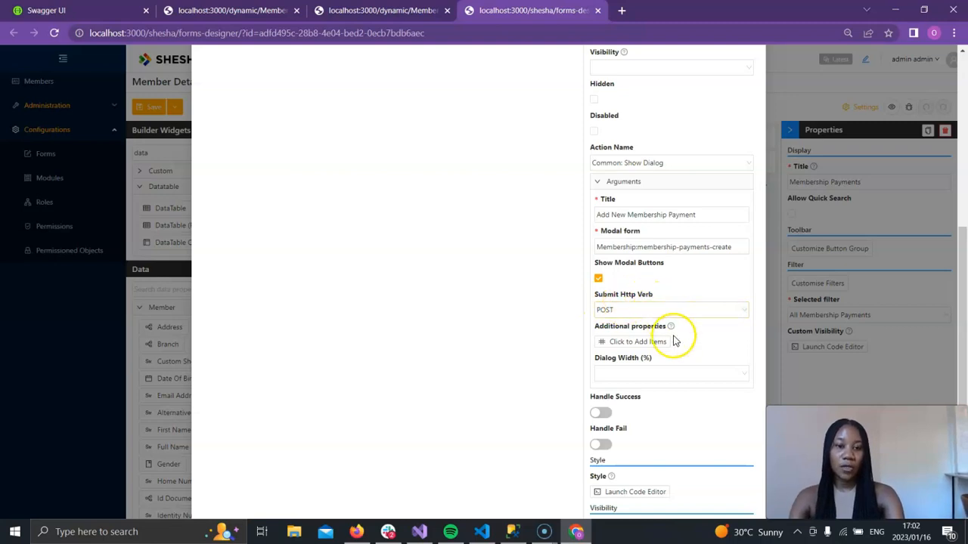
- Enable Handle Success with the dataTableContext1: Refresh table action and save the button configuration
scroll(672, 340, down, 2)
click(601, 299)
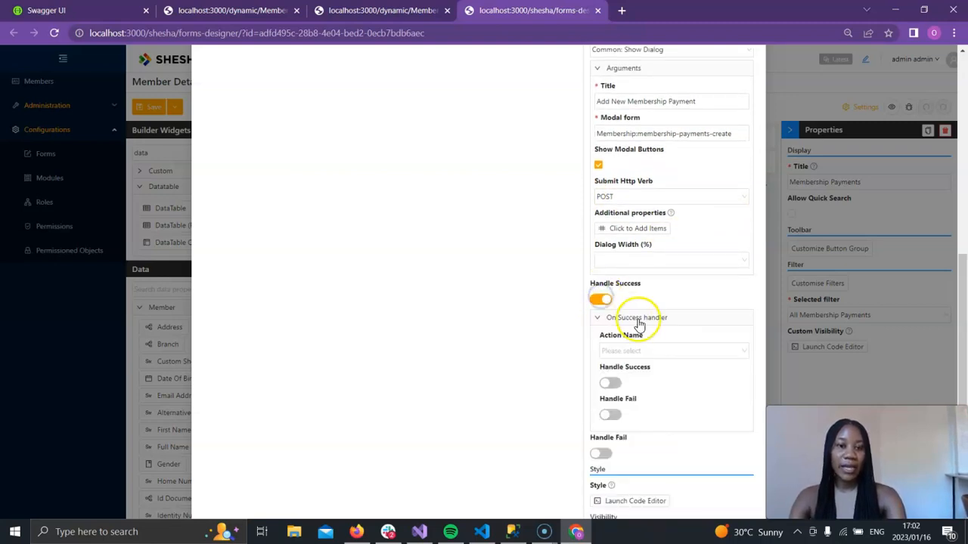
click(653, 350)
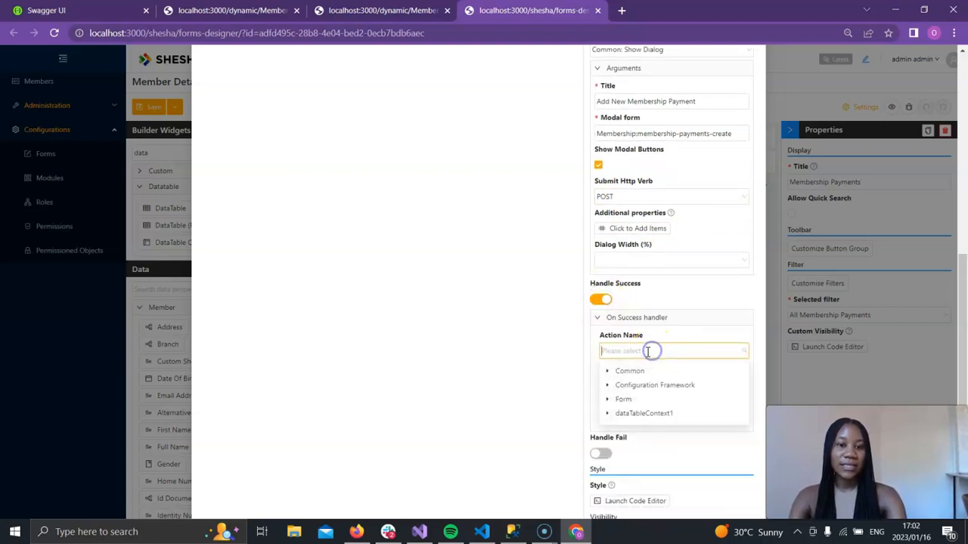
click(608, 413)
click(632, 429)
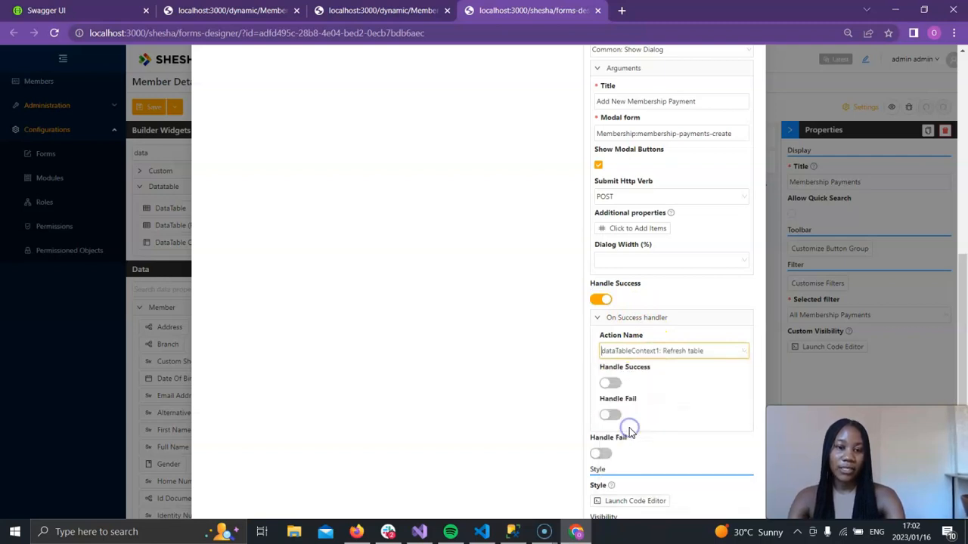
scroll(631, 432, down, 3)
scroll(630, 432, up, 10)
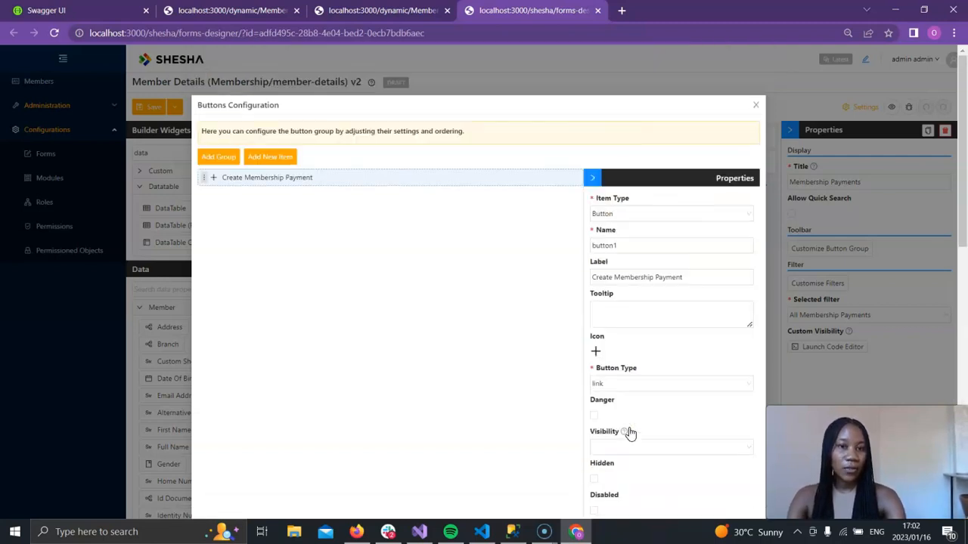
scroll(630, 432, down, 10)
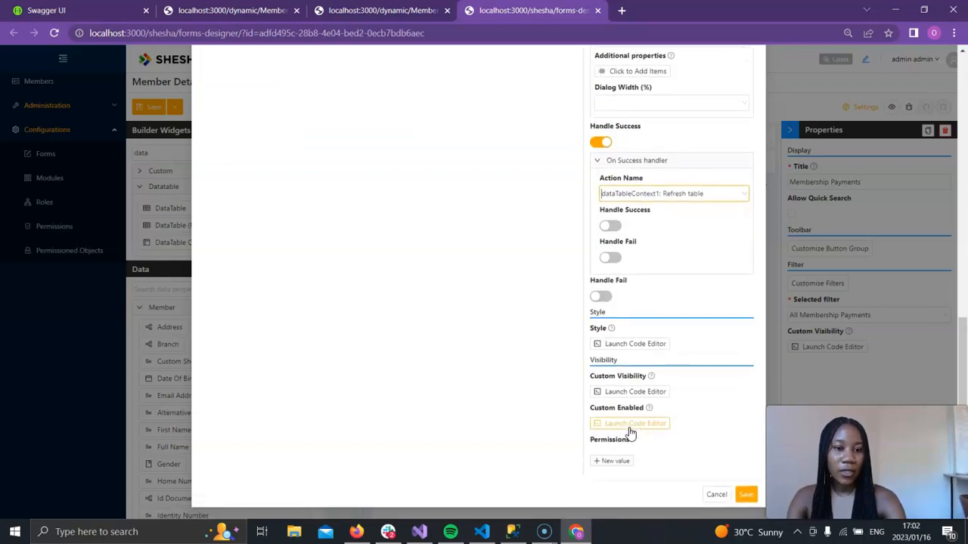
click(747, 503)
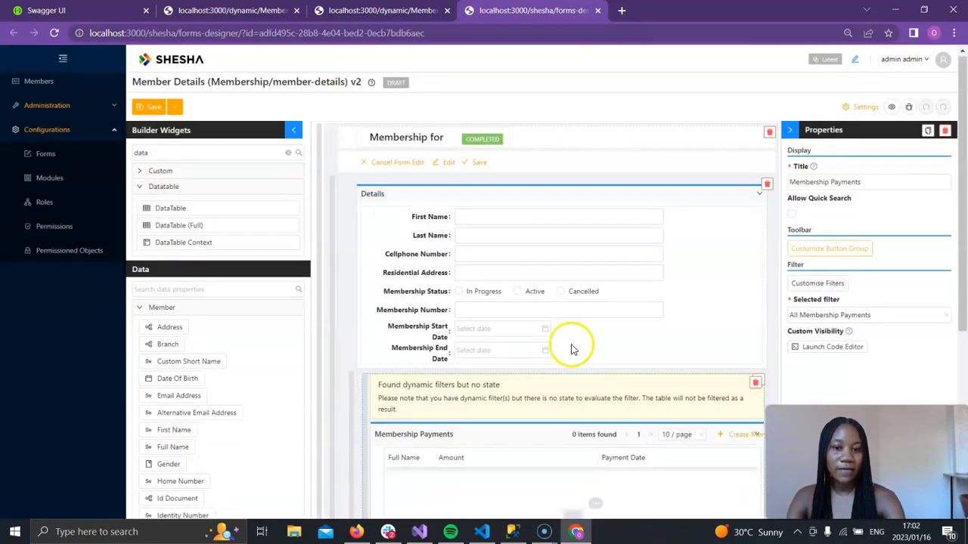
- Preview the Add New Membership Payment dialog from the Membership Payments table's new button in the designer, and close it
scroll(571, 344, down, 3)
click(723, 268)
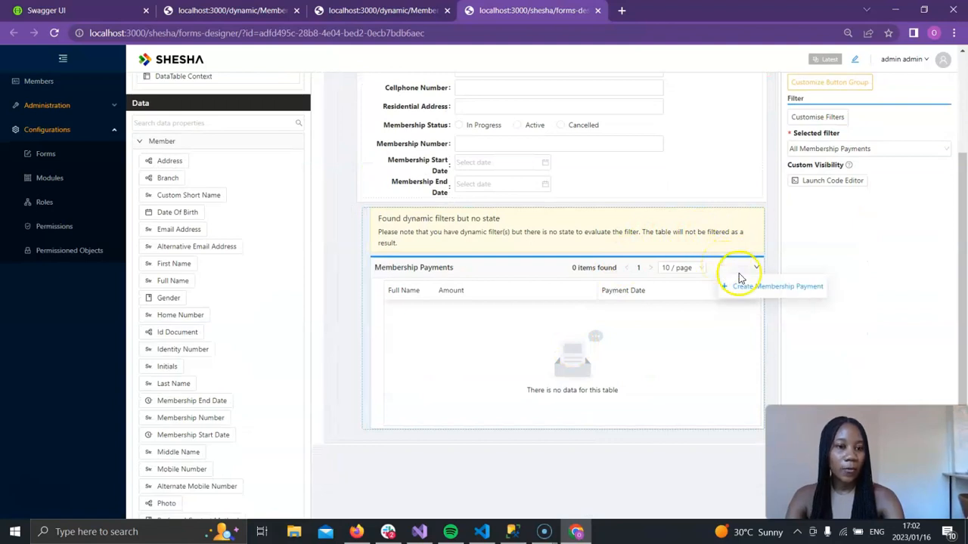
click(753, 287)
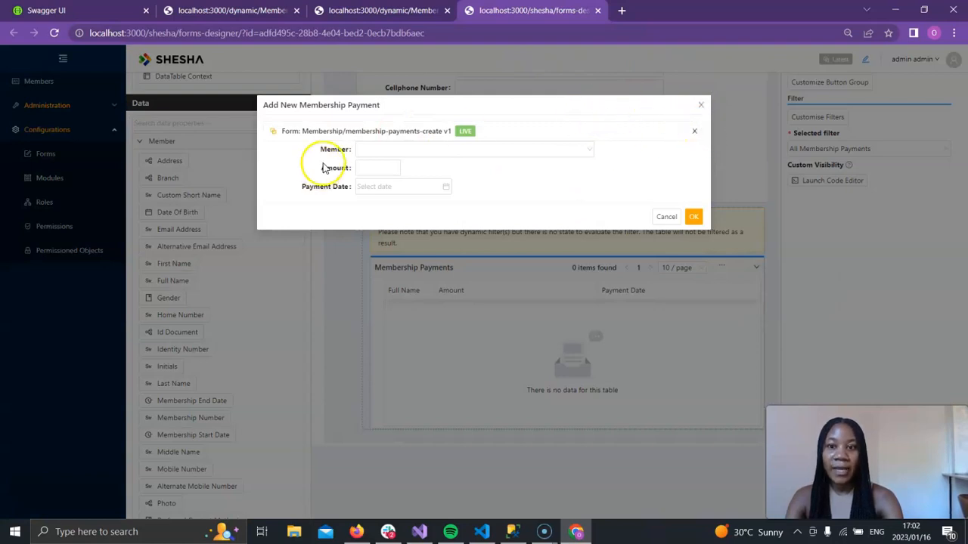
click(701, 106)
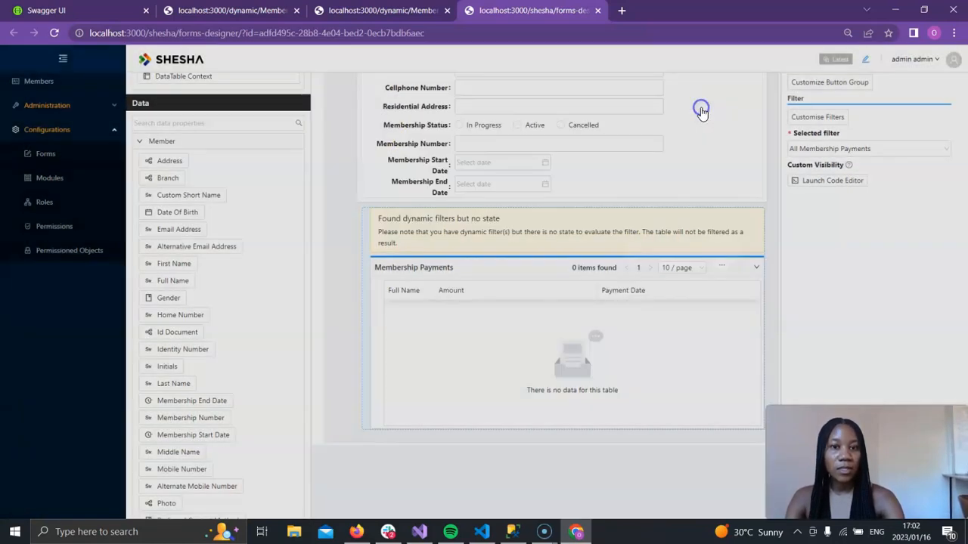
- Save the member-details form and open the listed member's details from the members table
scroll(701, 107, up, 3)
click(143, 110)
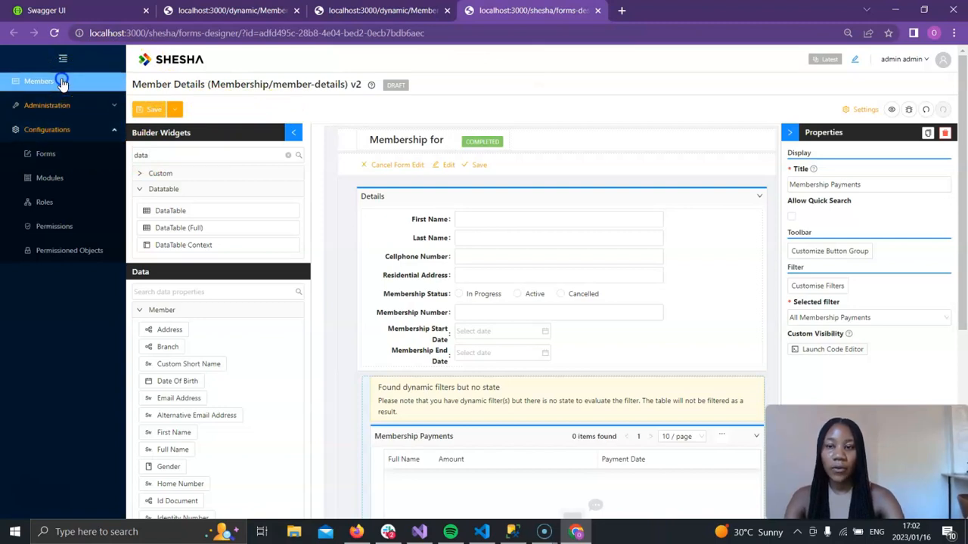
click(63, 81)
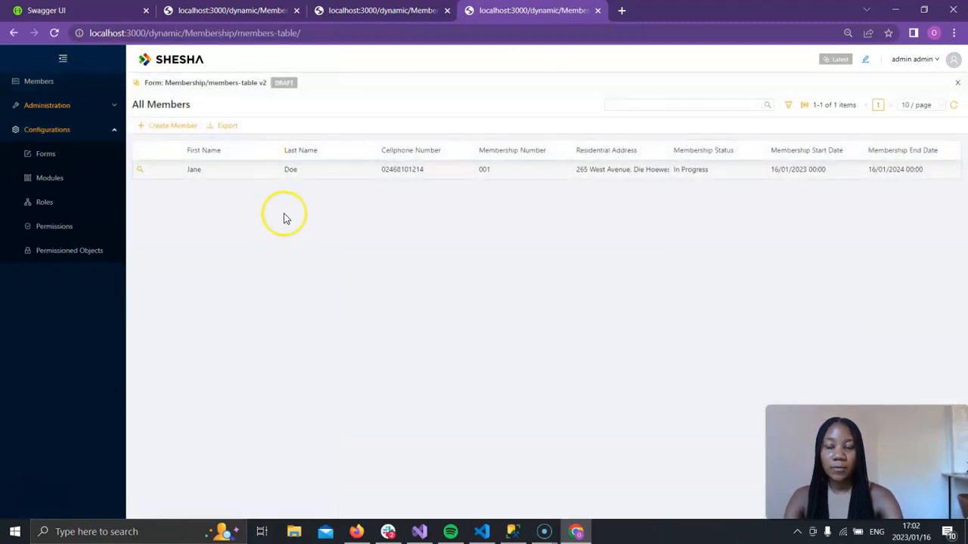
click(139, 171)
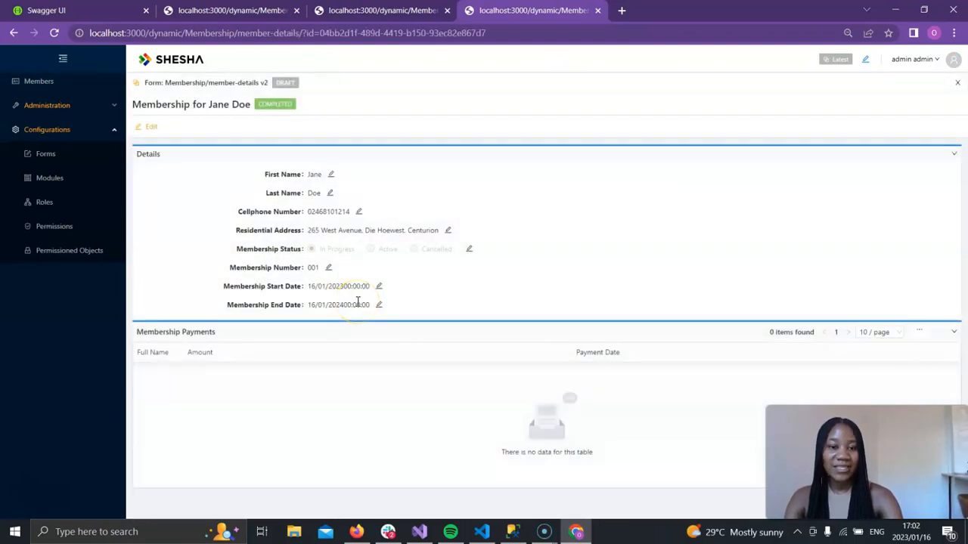
- Create a membership payment for the listed member with amount 50 and payment date 16/01/2023 00:00:00
mouse_move(921, 334)
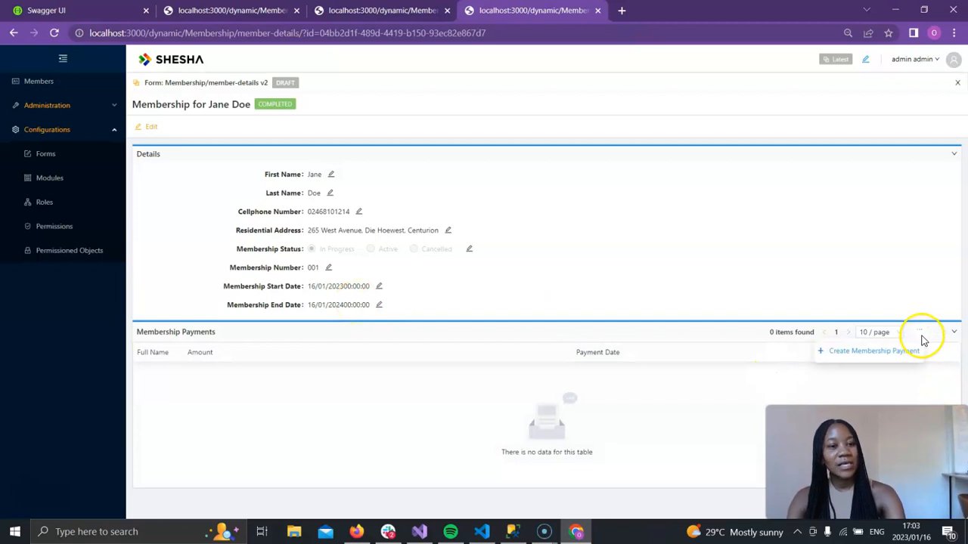
click(882, 357)
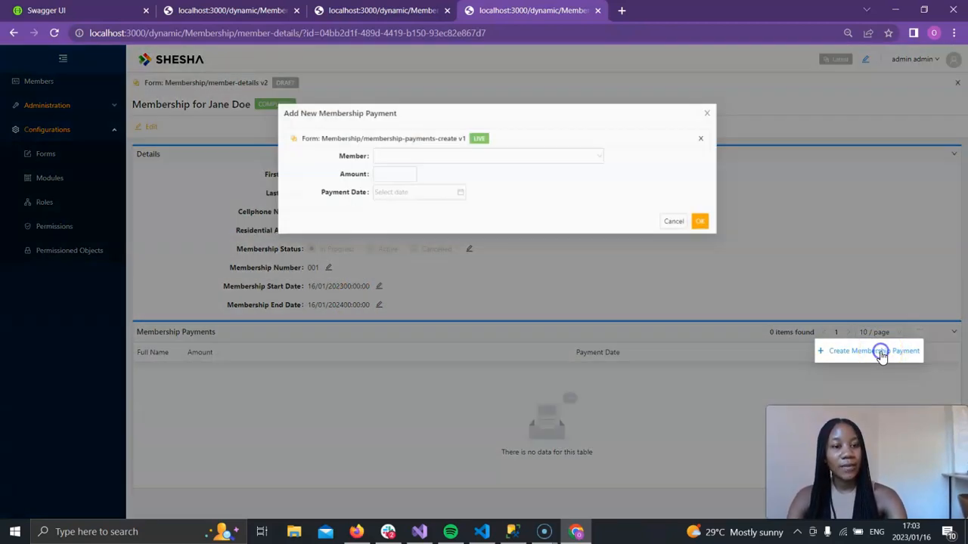
click(448, 151)
click(402, 167)
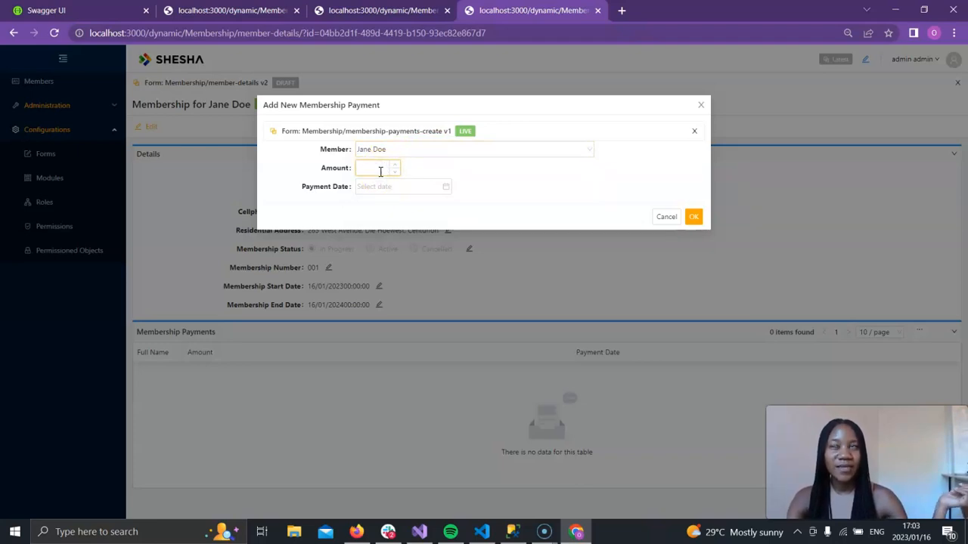
click(381, 171)
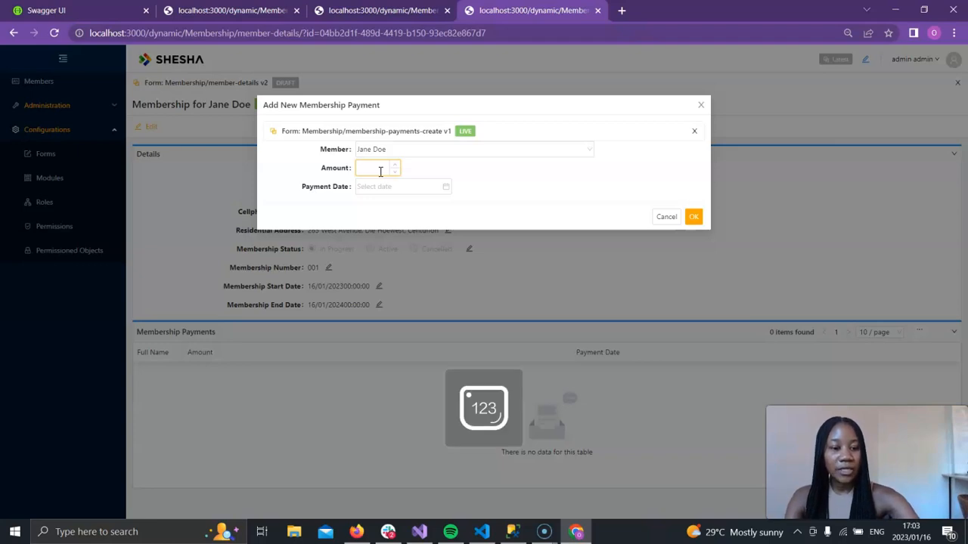
text(50)
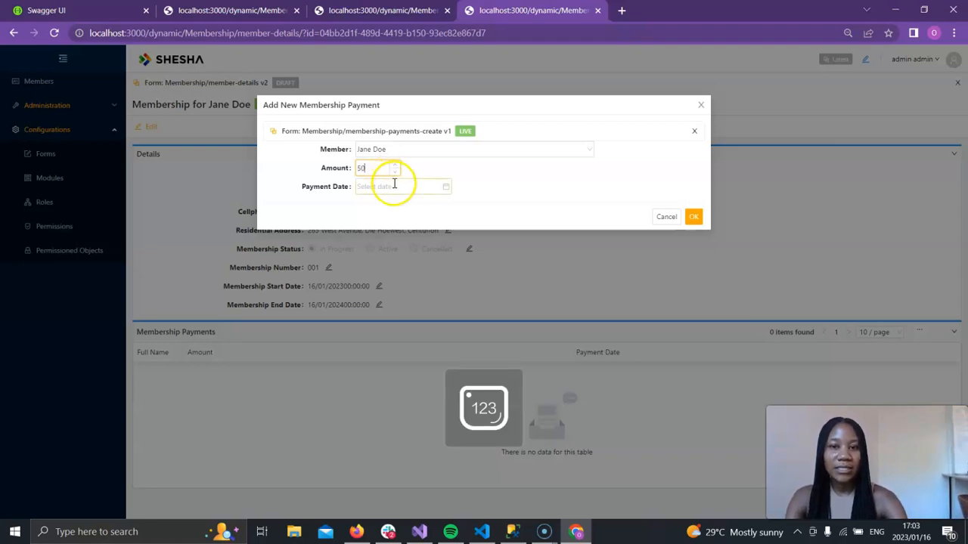
click(395, 185)
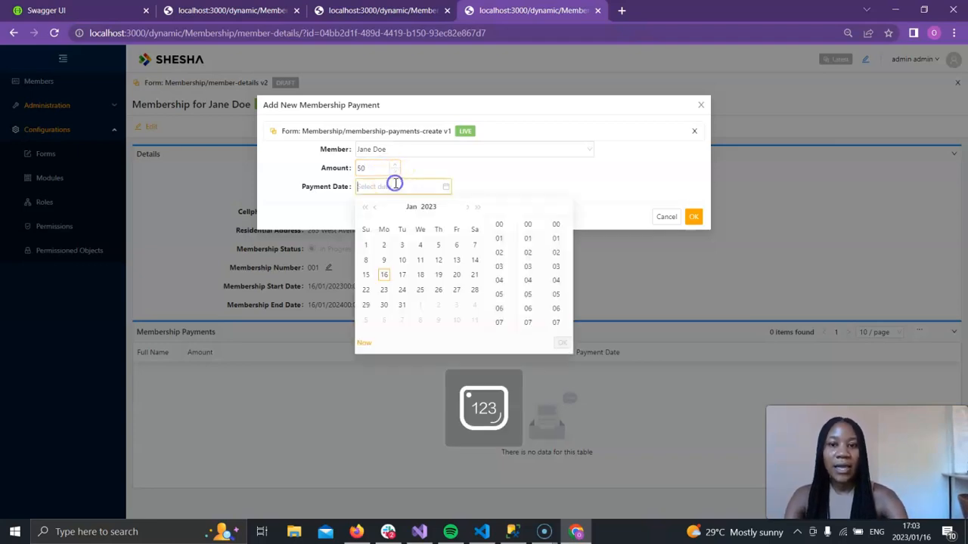
click(384, 275)
click(562, 344)
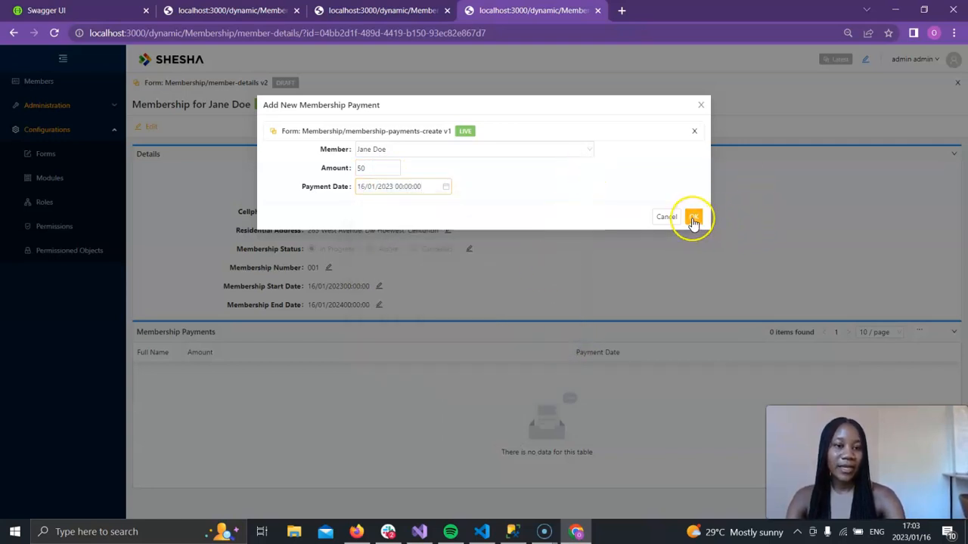
click(693, 220)
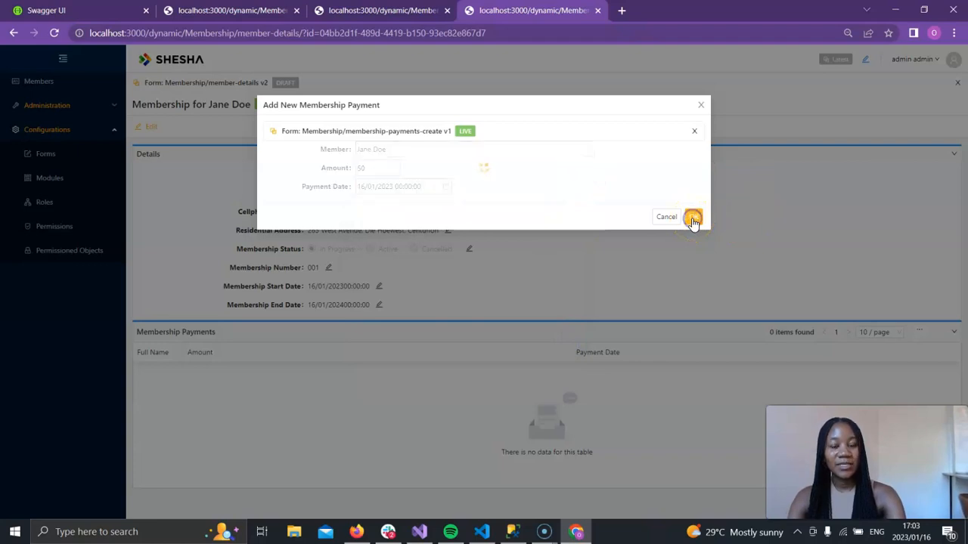